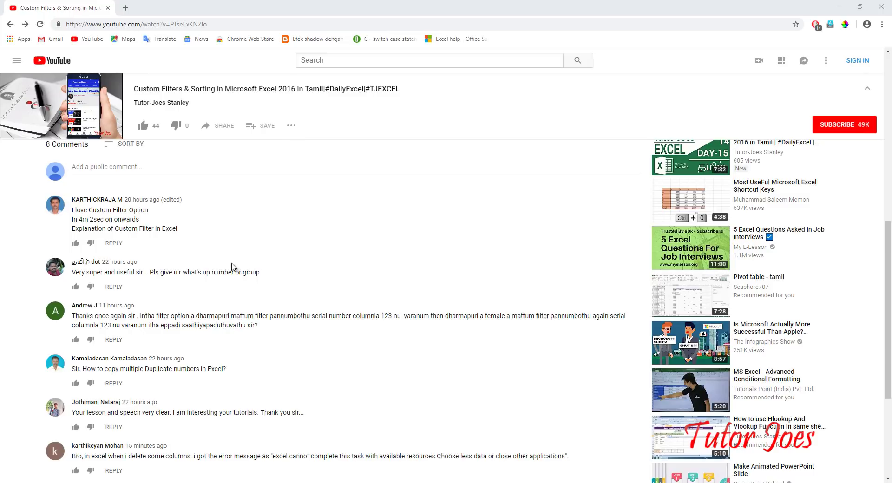
scroll(177, 227, "up", 5)
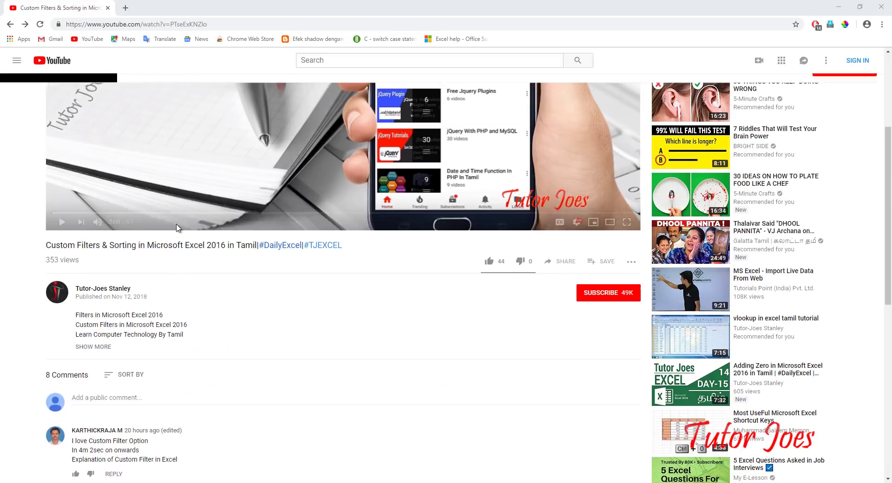
scroll(142, 283, "down", 4)
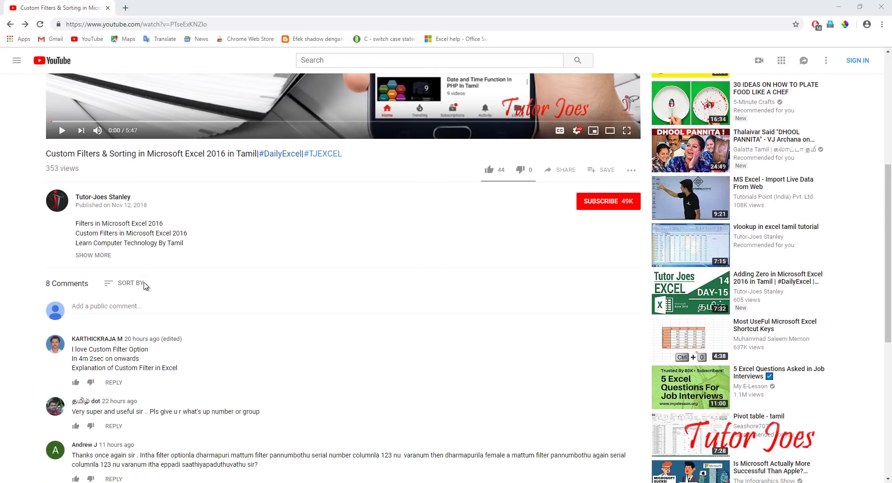
scroll(218, 224, "down", 1)
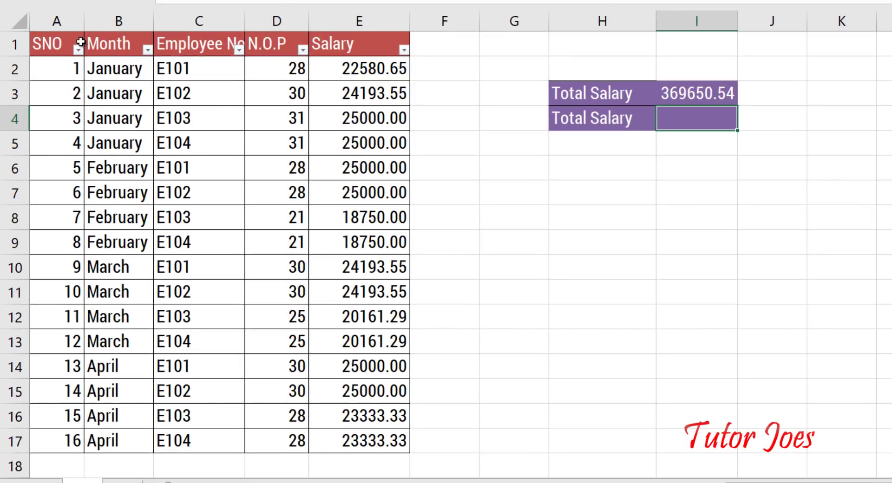
- Filter the Month column of the salary table so that only the January rows are shown
left_click_drag(80, 43, 212, 58)
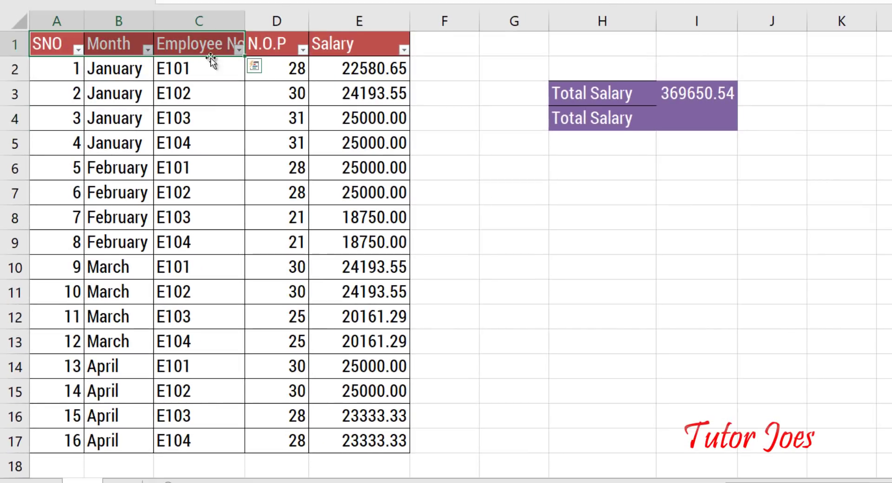
left_click(94, 118)
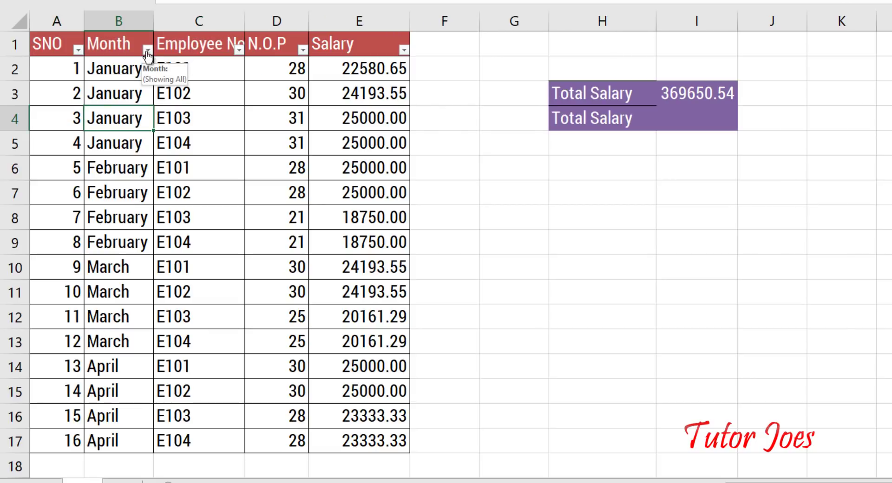
left_click(147, 51)
left_click(68, 170)
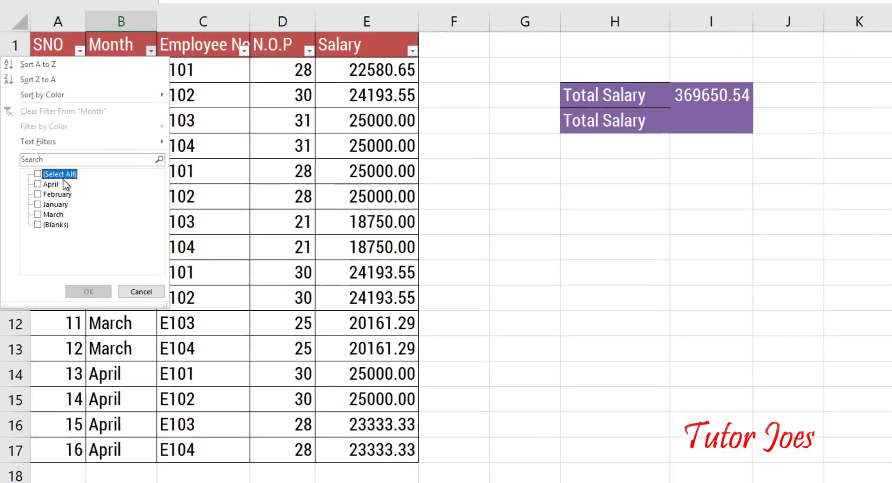
left_click(48, 263)
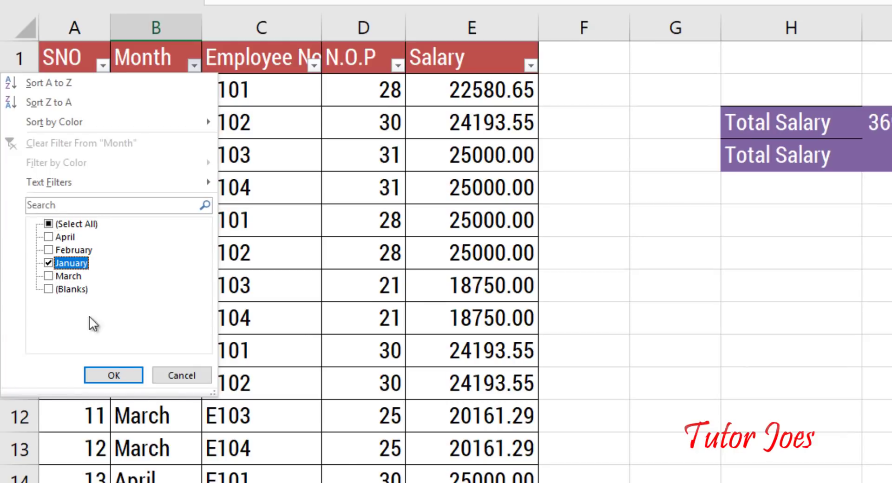
left_click(115, 375)
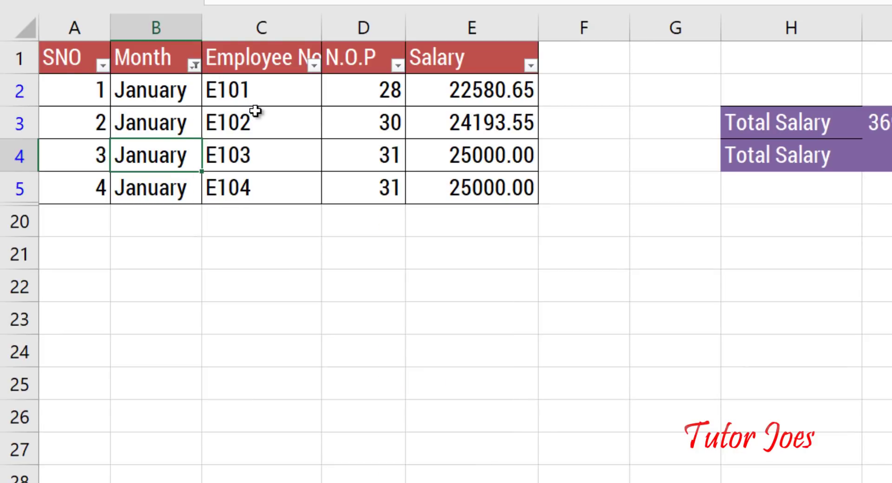
- Check the Employee No and SNO entries of the filtered January rows
left_click(269, 92)
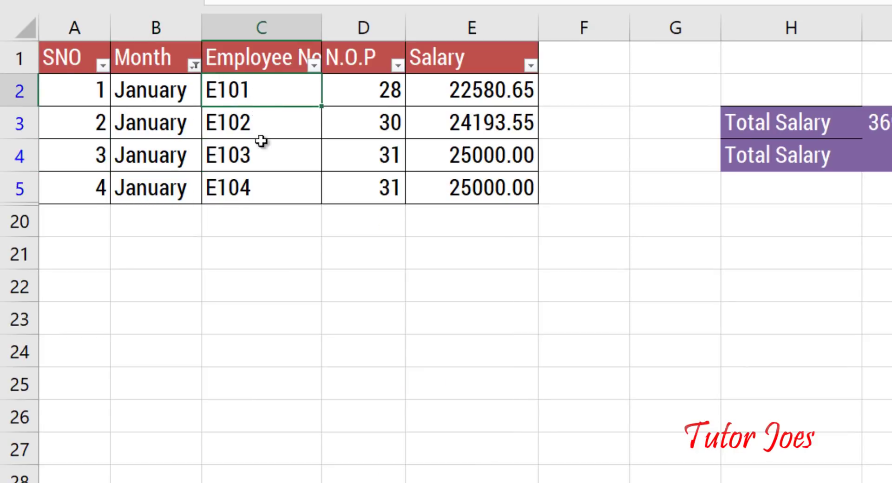
left_click(258, 186)
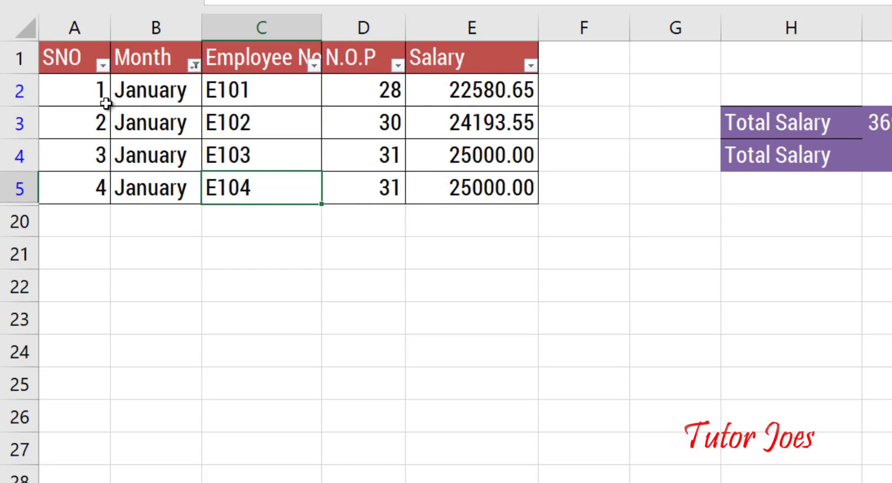
left_click(98, 82)
left_click(94, 126)
left_click(88, 163)
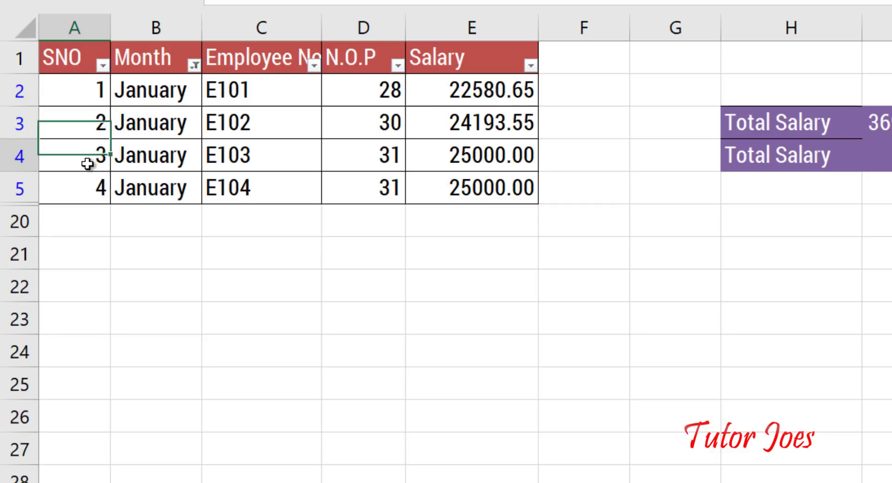
left_click(92, 189)
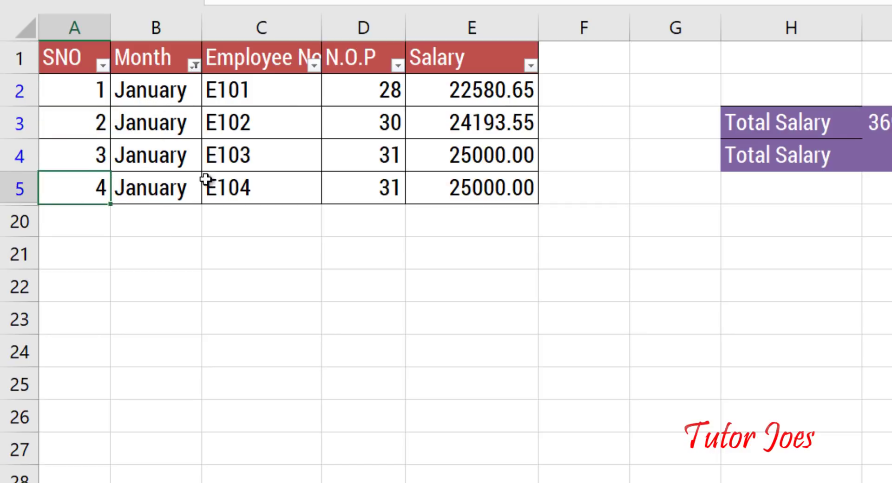
- Reset the Month filter so that all months are included again
left_click(194, 65)
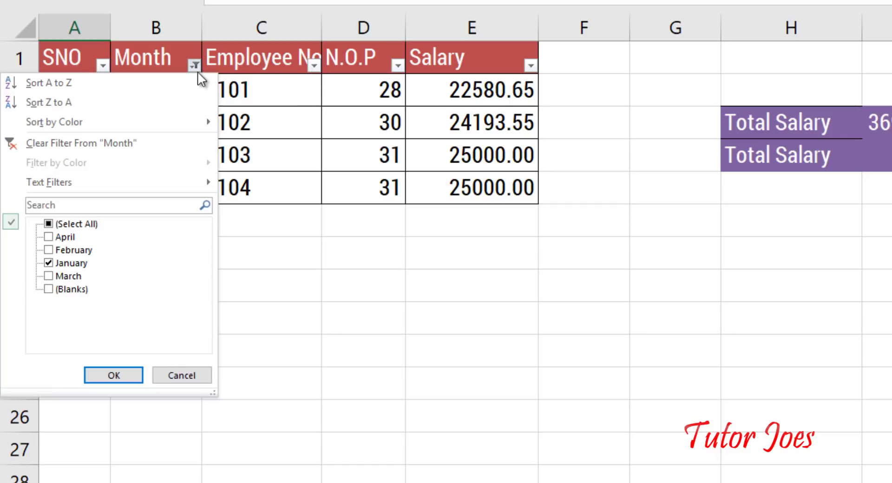
left_click(77, 224)
left_click(114, 375)
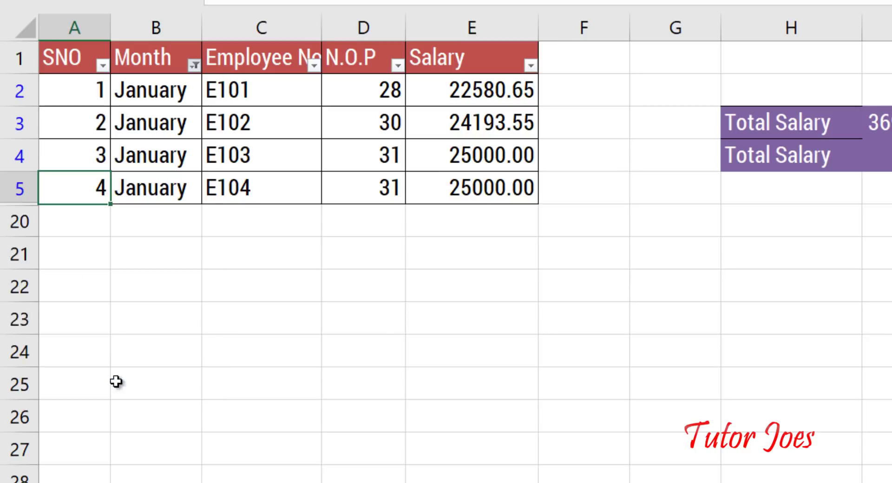
- Filter the Employee No column to E101 only and go through the serial numbers of the filtered rows
left_click(314, 65)
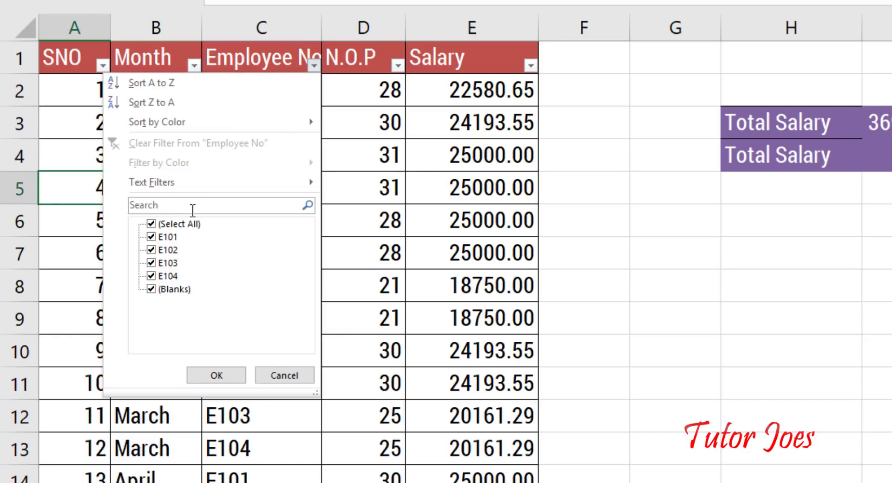
left_click(183, 225)
left_click(151, 237)
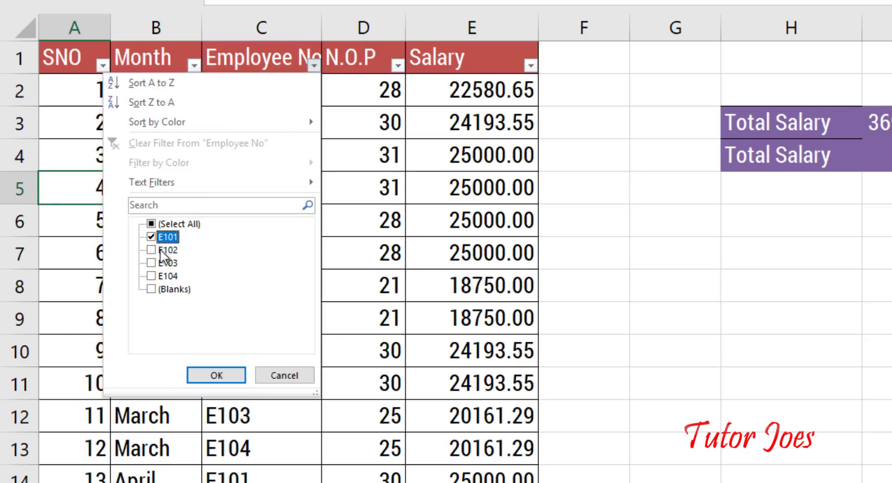
left_click(217, 372)
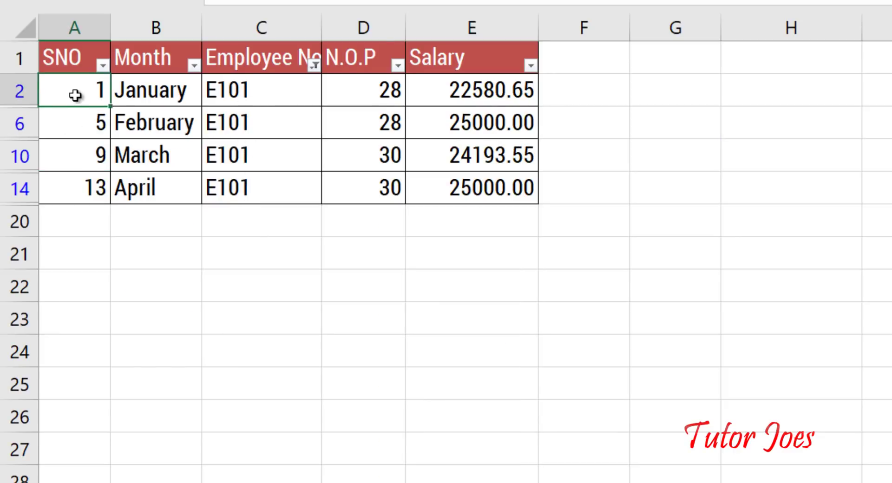
left_click(79, 135)
left_click(77, 156)
left_click(77, 188)
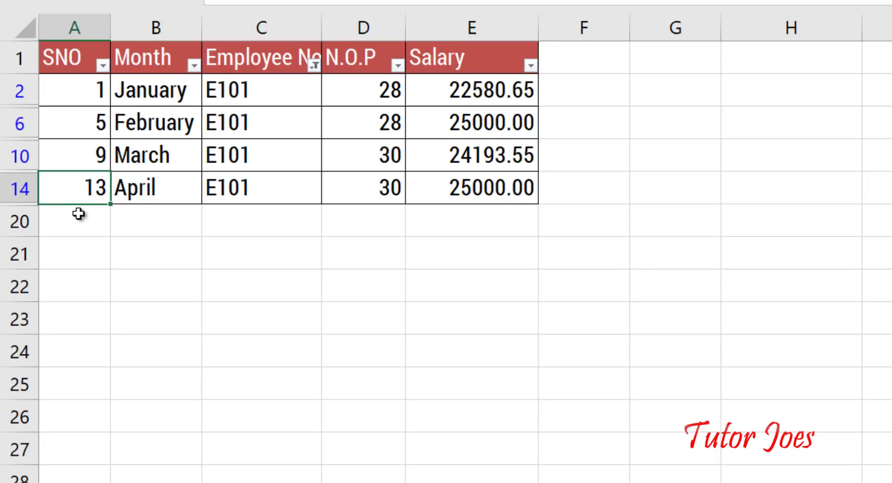
- Reset the Employee No filter to include all employees
left_click(314, 66)
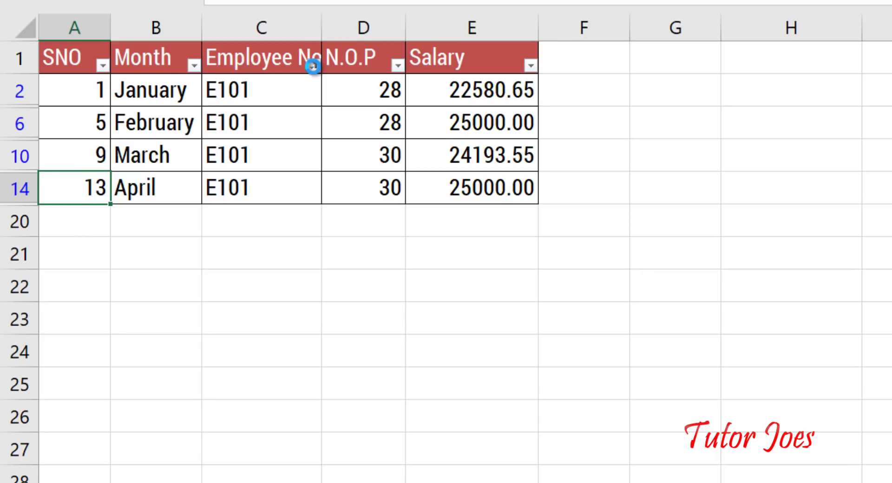
left_click(199, 225)
left_click(222, 372)
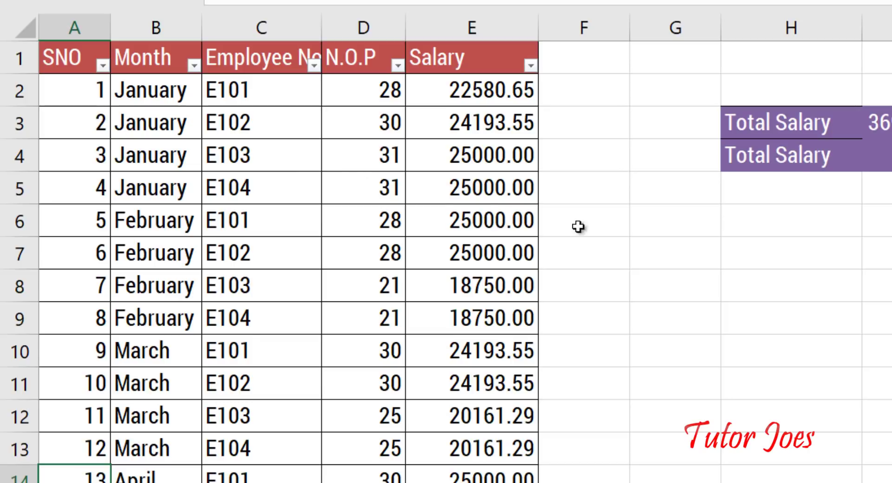
- Move the two-row Total Salary block from H3:I4 to H18:I19, below the last data row
left_click(750, 114)
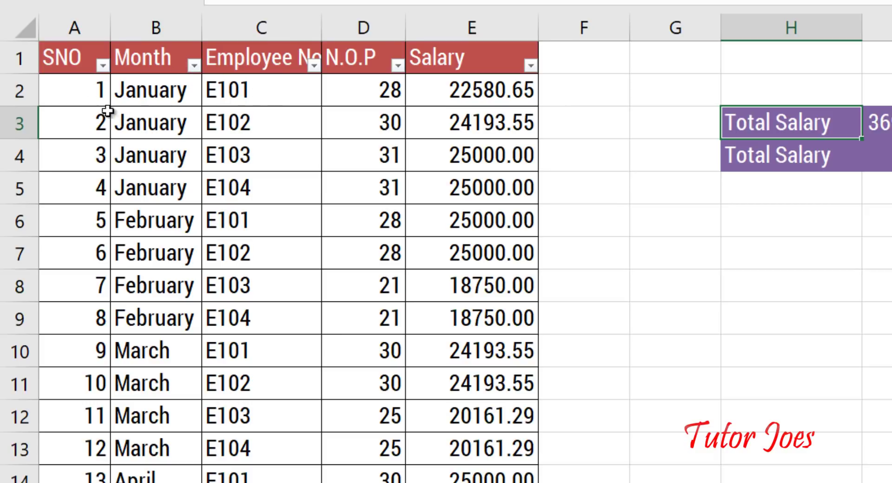
left_click_drag(783, 117, 876, 156)
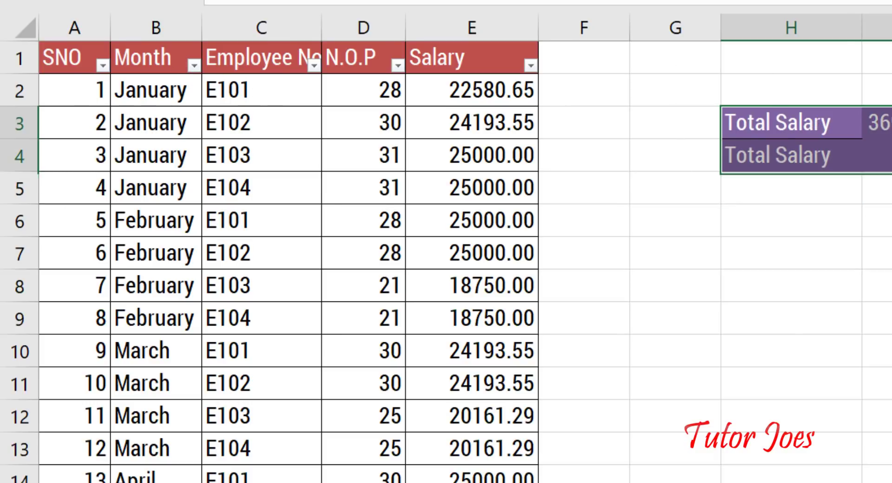
key("ctrl+c")
left_click(792, 482)
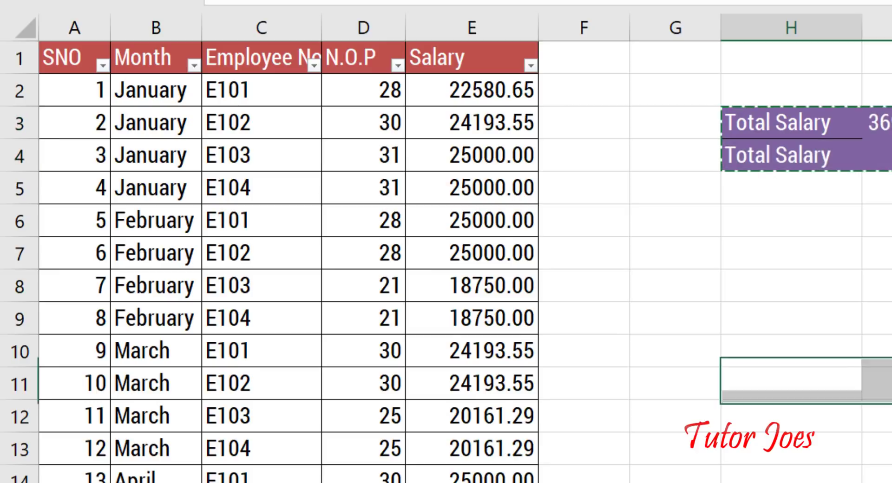
scroll(760, 441, "down", 2)
left_click(760, 442)
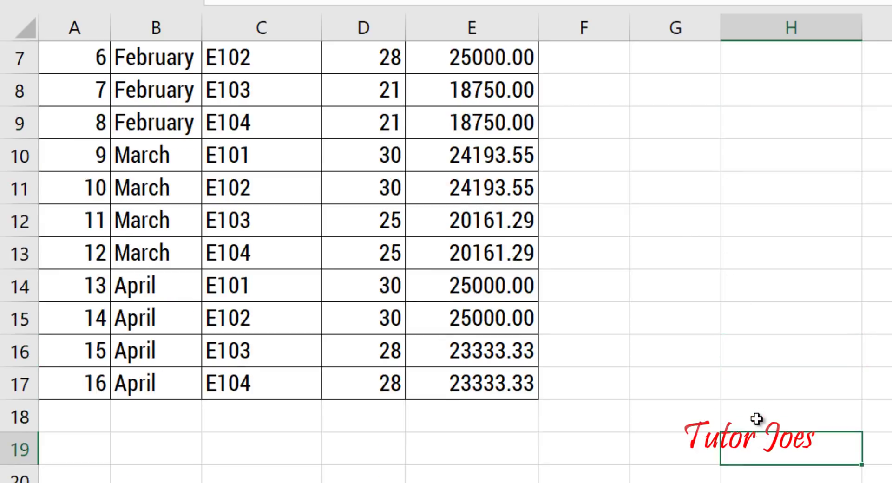
left_click(757, 409)
key("ctrl+v")
scroll(757, 406, "up", 2)
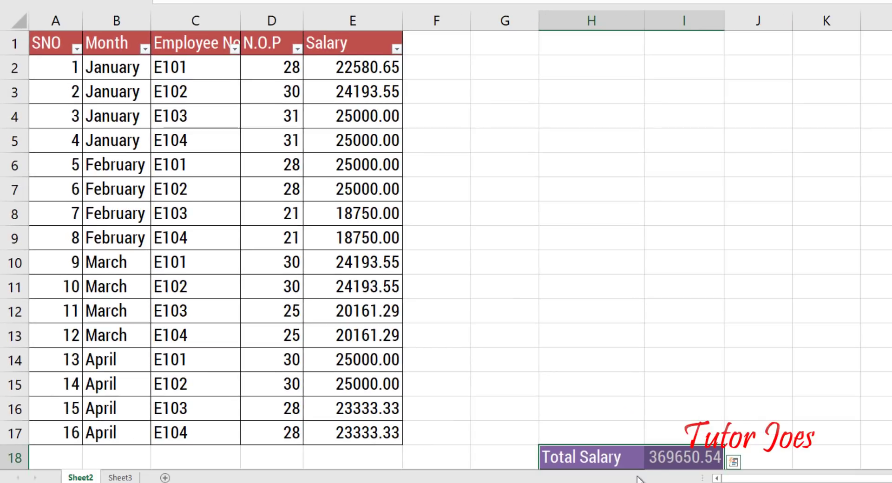
- Inspect the SUM formula in the first Total Salary cell, I18, to see which range it adds up
left_click(666, 459)
double_click(665, 459)
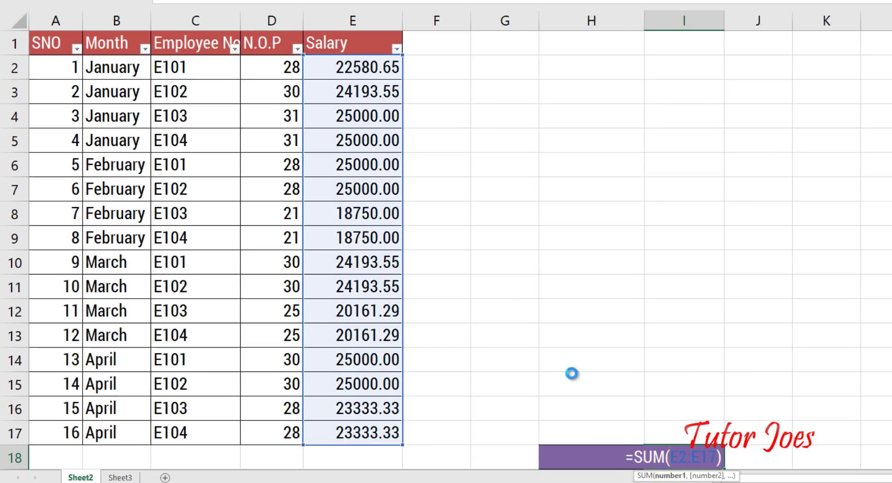
key("Return")
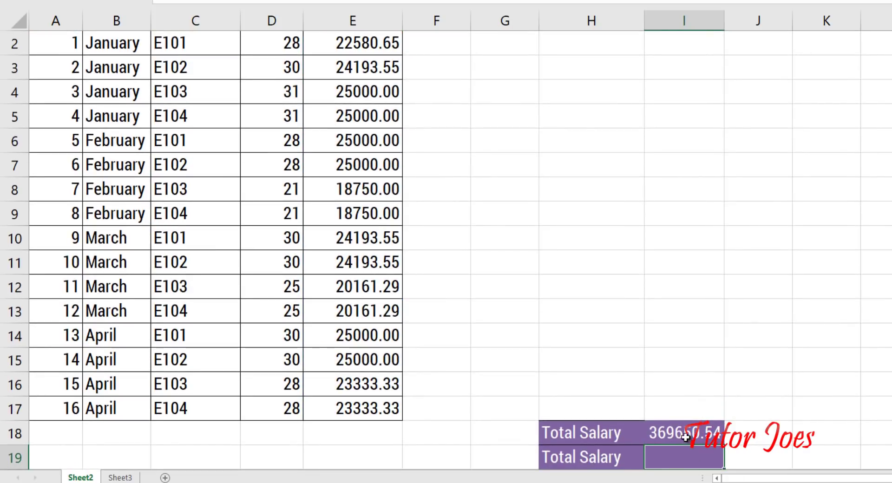
scroll(657, 413, "up", 1)
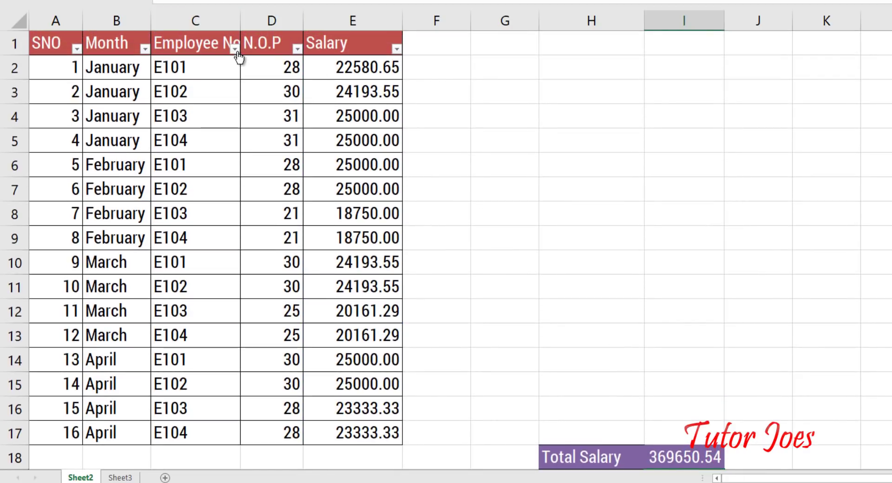
- Filter the Employee No column to E101 with the Total Salary block placed at row 18
left_click(235, 51)
left_click(131, 167)
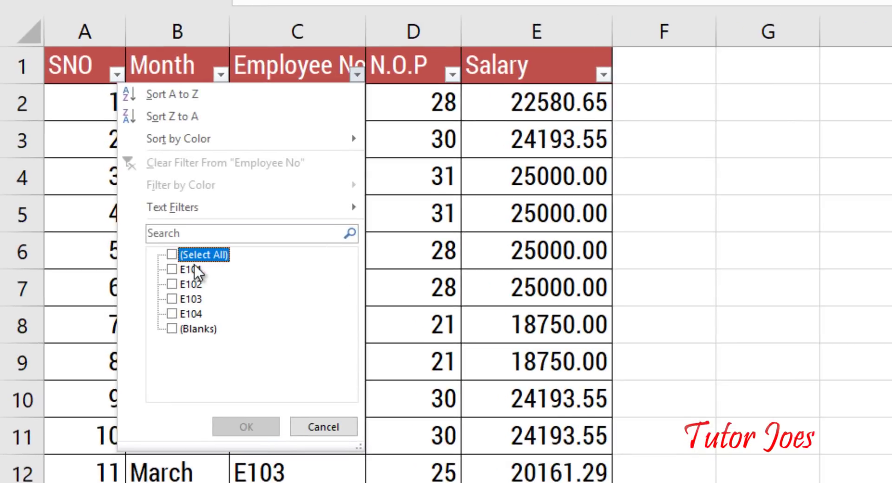
left_click(125, 180)
left_click(251, 425)
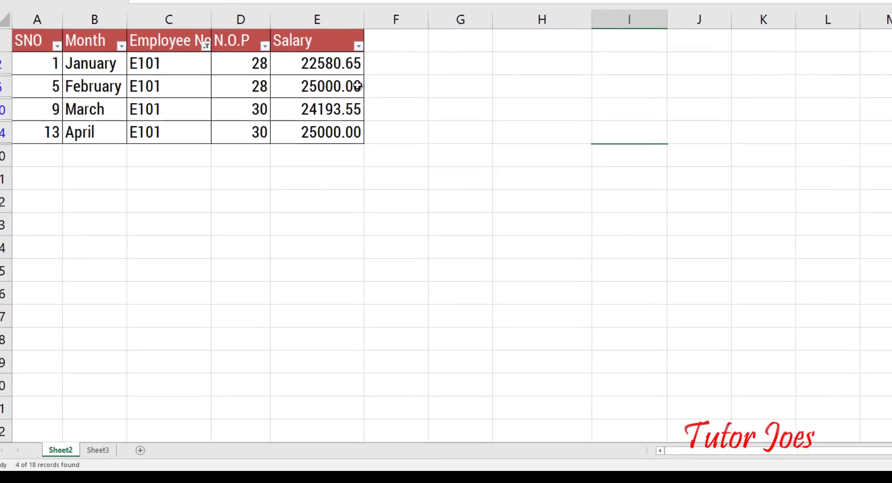
- Select all values in the Employee No filter to bring back every salary row
left_click(200, 50)
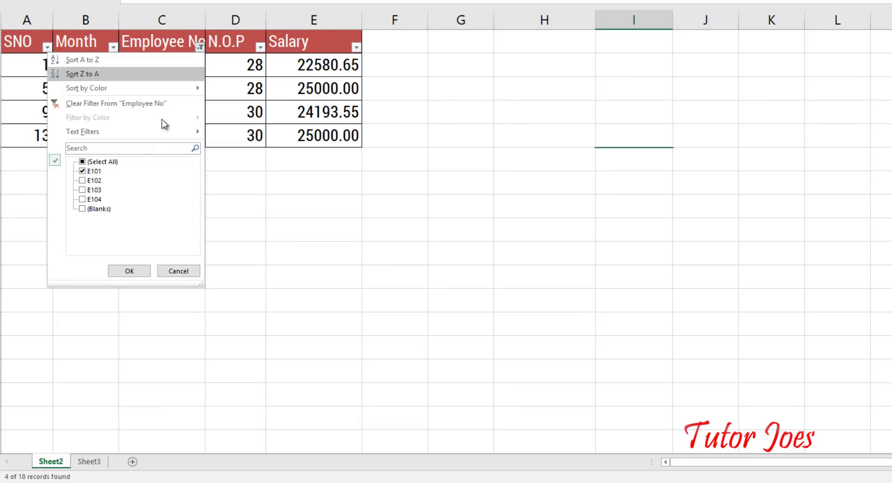
left_click(107, 161)
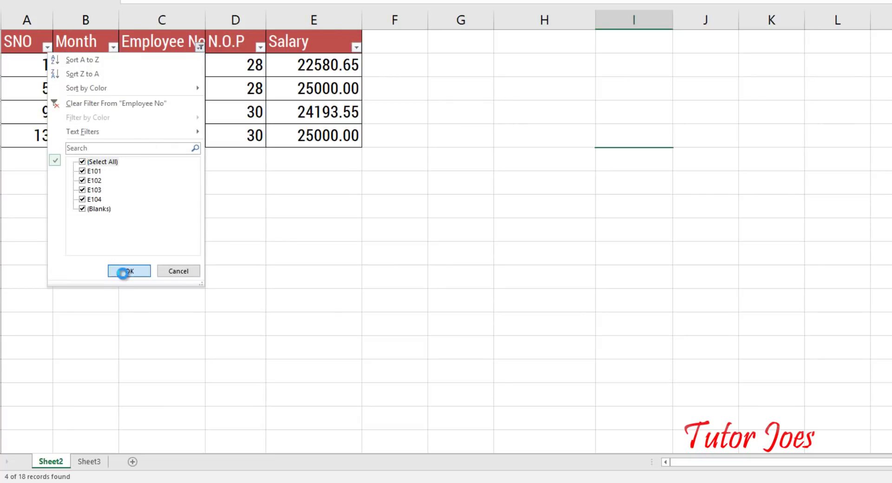
left_click(126, 271)
- Move the Total Salary block from H18 to G20, leaving a gap below the table
scroll(546, 350, "down", 2)
left_click_drag(500, 300, 677, 340)
key("ctrl+x")
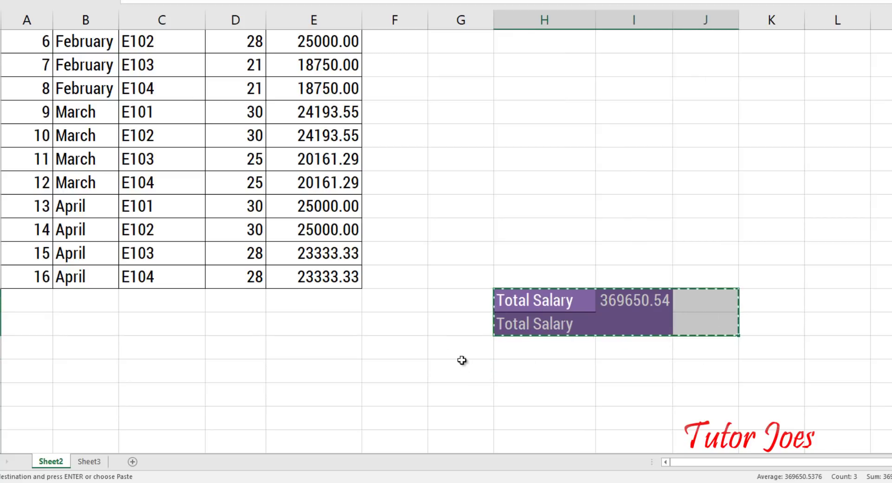
left_click(446, 339)
key("ctrl+v")
scroll(257, 159, "up", 2)
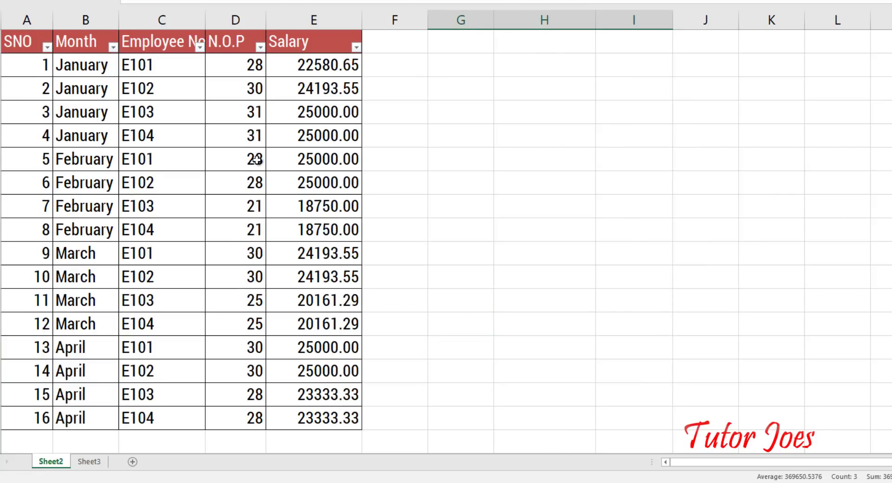
- Filter the Employee No column to E101 and compare the SUM-based Total Salary with the visible Salary cells
left_click(200, 47)
left_click(98, 162)
left_click(94, 171)
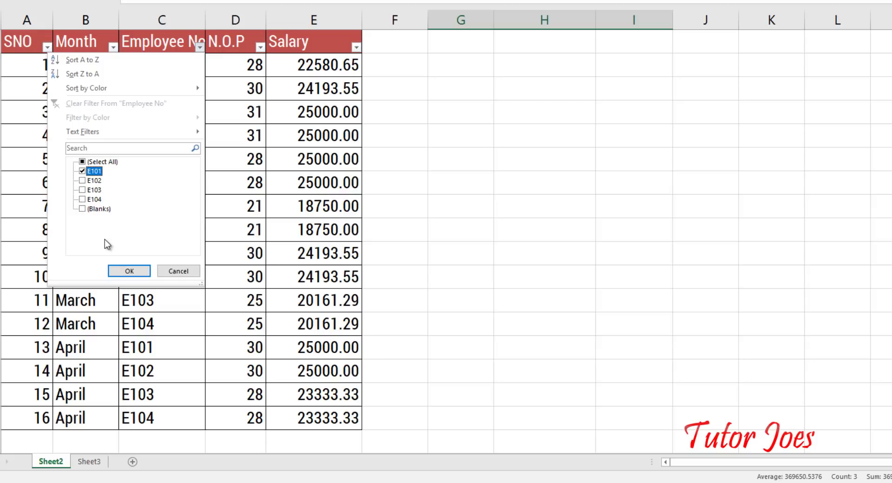
left_click(126, 271)
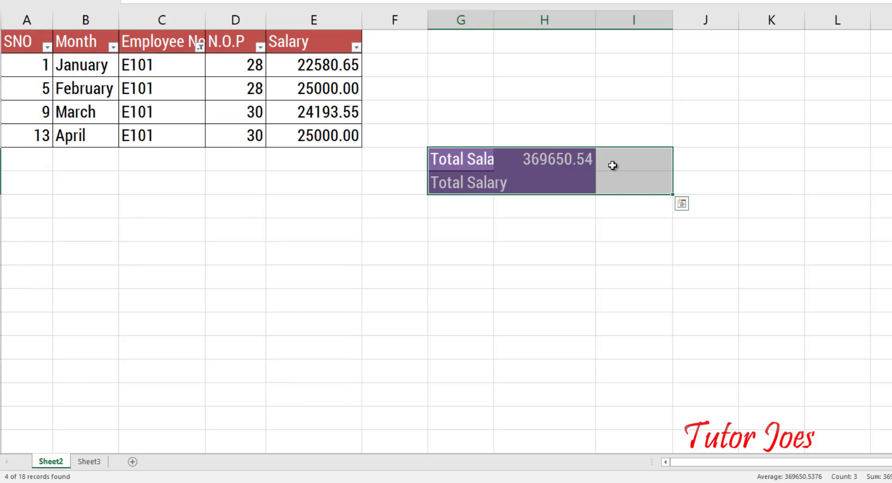
left_click(554, 160)
left_click_drag(321, 70, 339, 153)
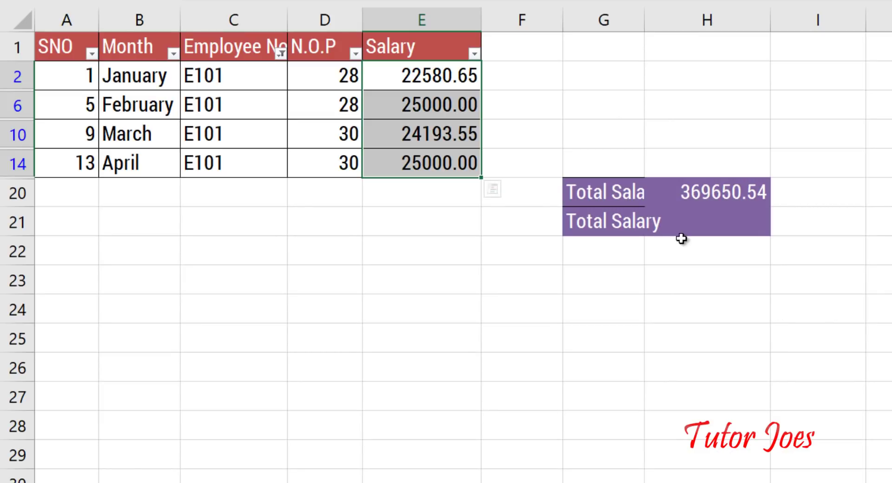
- Auto-fit column G to the Total Salary labels and select all values in the Employee No filter
double_click(645, 13)
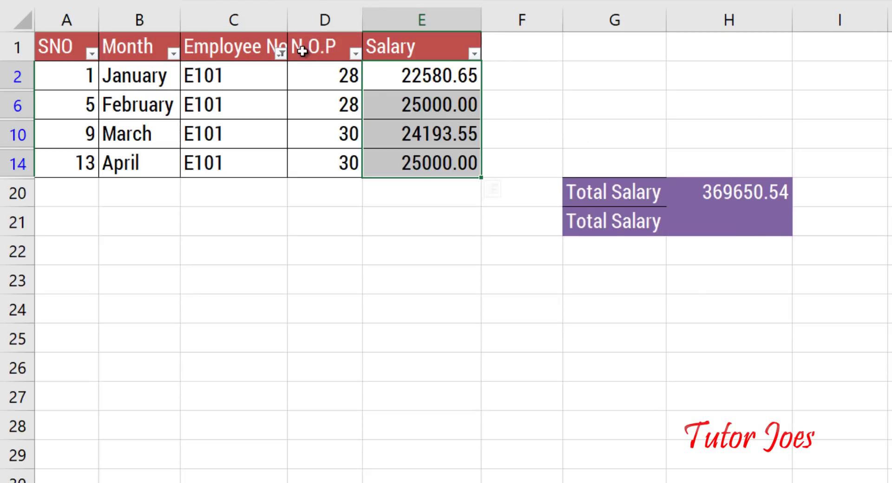
left_click(281, 53)
left_click(168, 195)
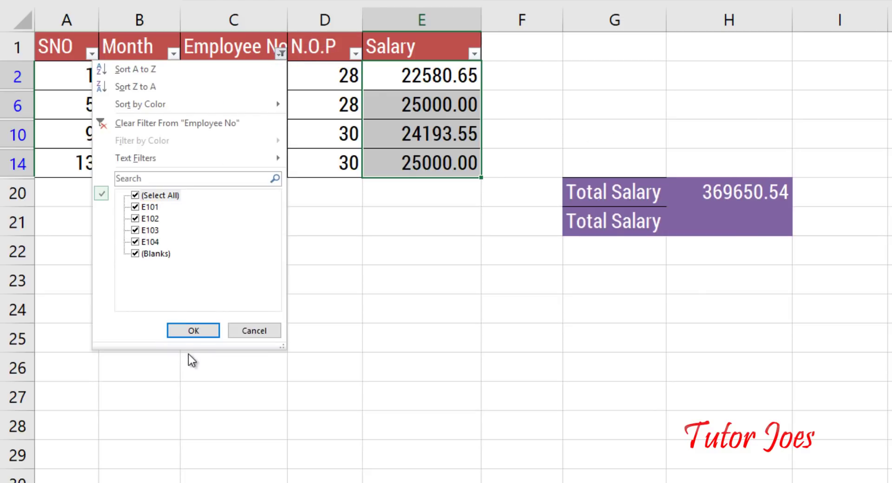
left_click(188, 331)
- Enter =SUBTOTAL(9,E2:E17) in the second Total Salary cell, H21, to sum the Salary column's filtered rows
scroll(549, 266, "down", 6)
scroll(588, 251, "up", 2)
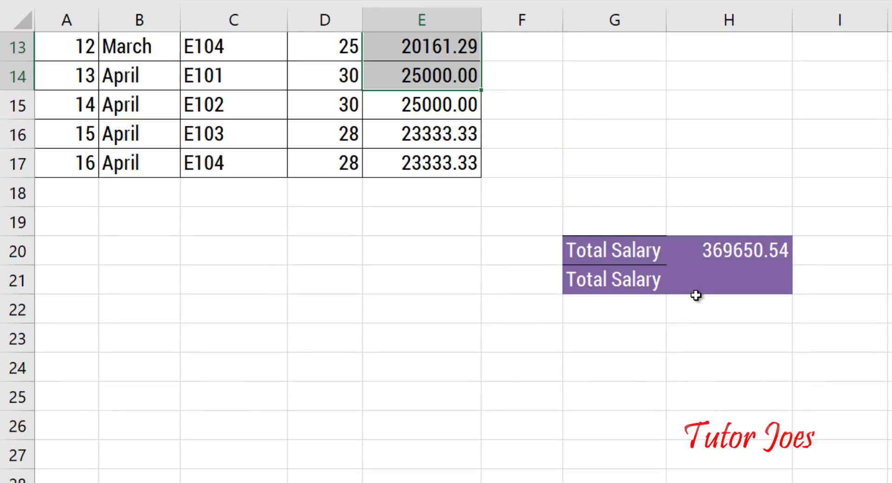
left_click(691, 285)
scroll(826, 313, "up", 4)
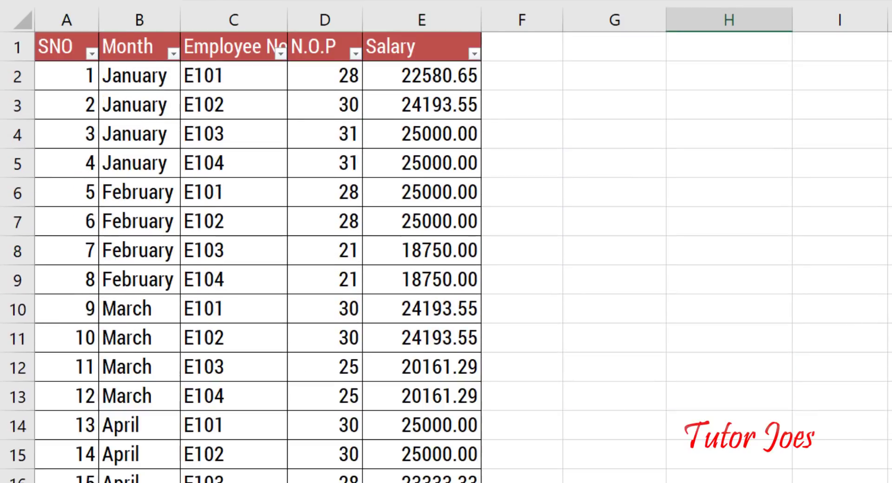
scroll(826, 313, "down", 2)
type("=subt")
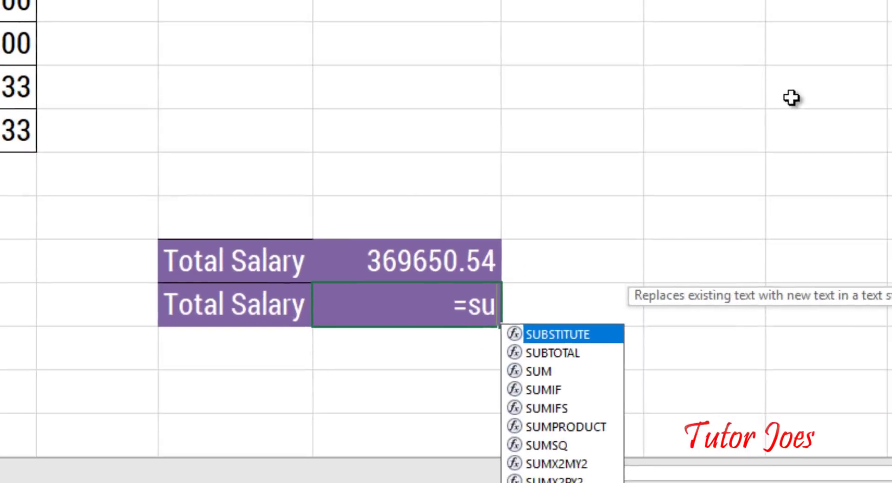
type("oal")
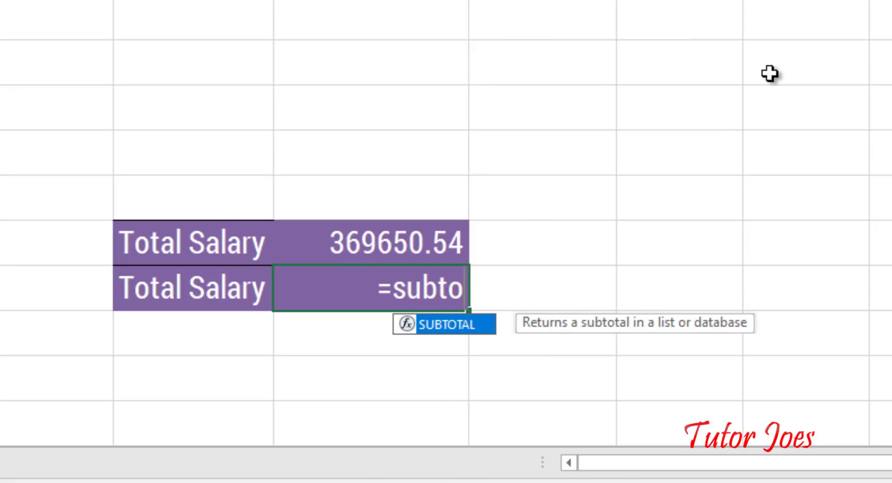
key("BackSpace")
key("BackSpace")
key("BackSpace")
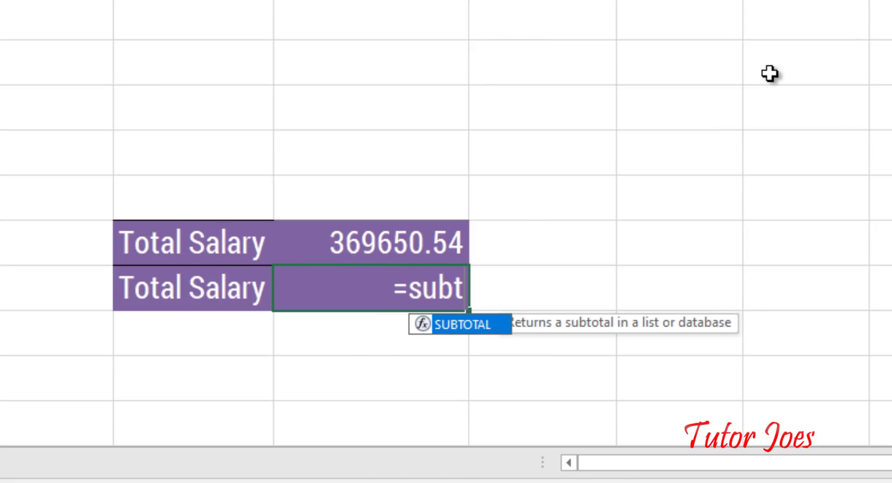
type("otal(")
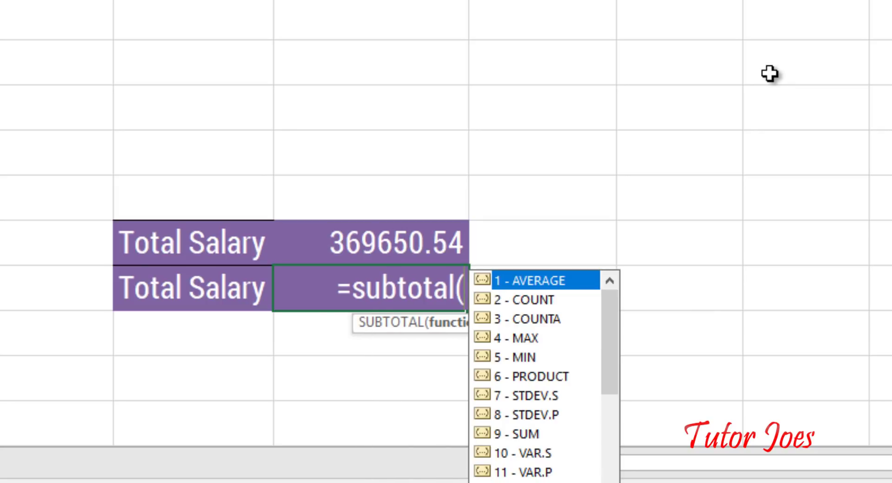
scroll(790, 42, "down", 2)
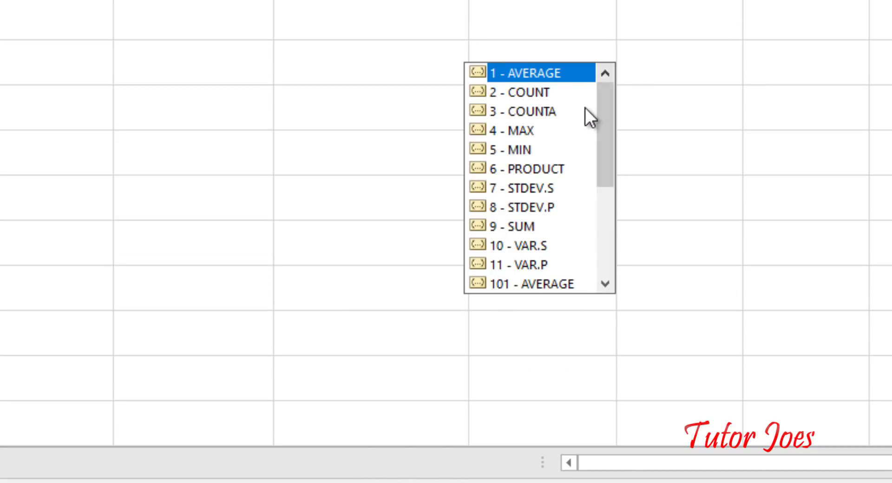
left_click_drag(598, 117, 615, 105)
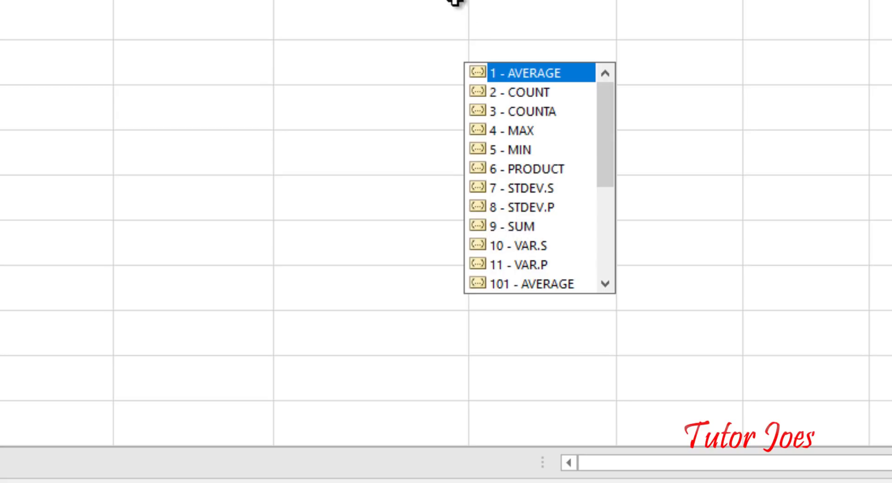
type("9,")
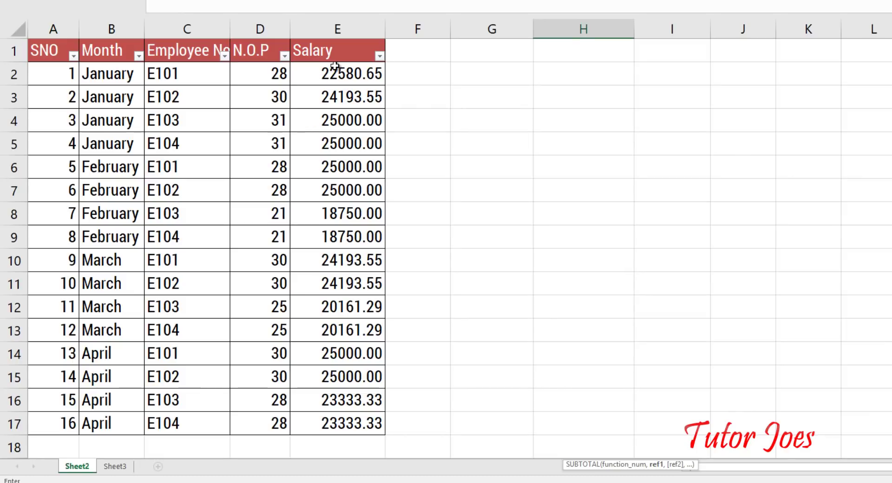
left_click_drag(354, 73, 354, 420)
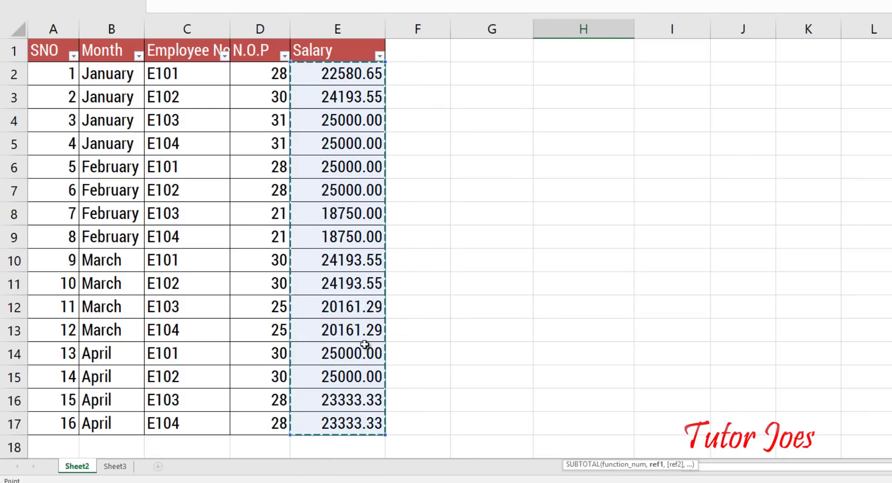
key("Return")
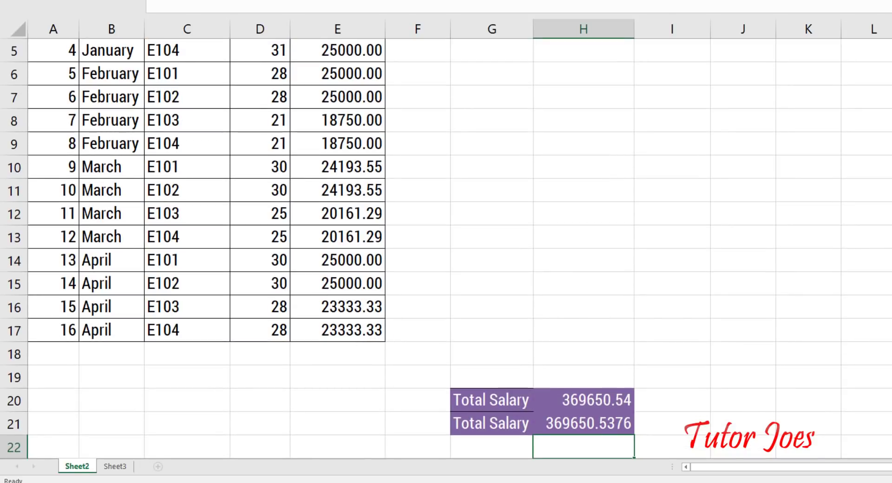
- Filter the Employee No column to E101 and check the SUBTOTAL result in H21 against the visible rows
left_click(575, 431)
scroll(357, 318, "up", 2)
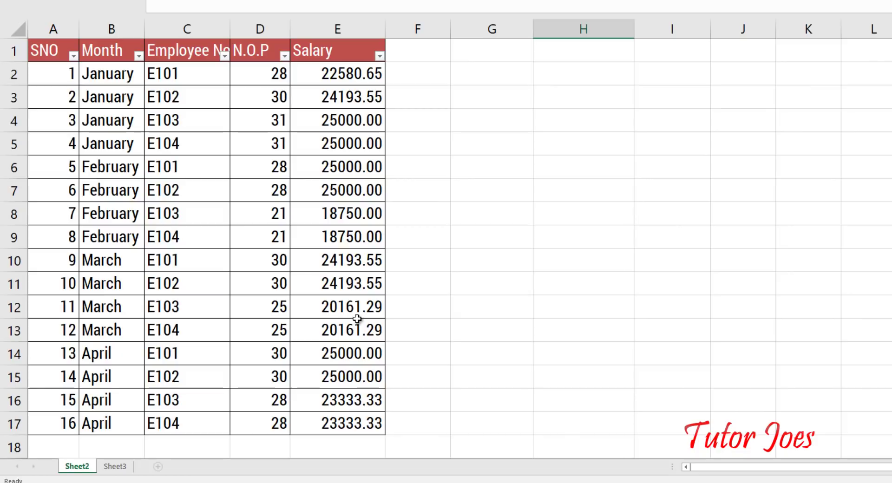
left_click(225, 54)
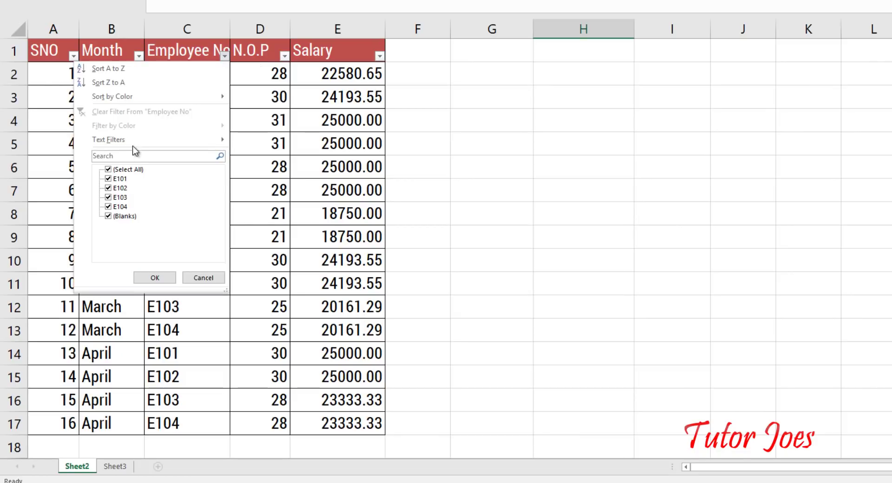
left_click(135, 170)
left_click(120, 179)
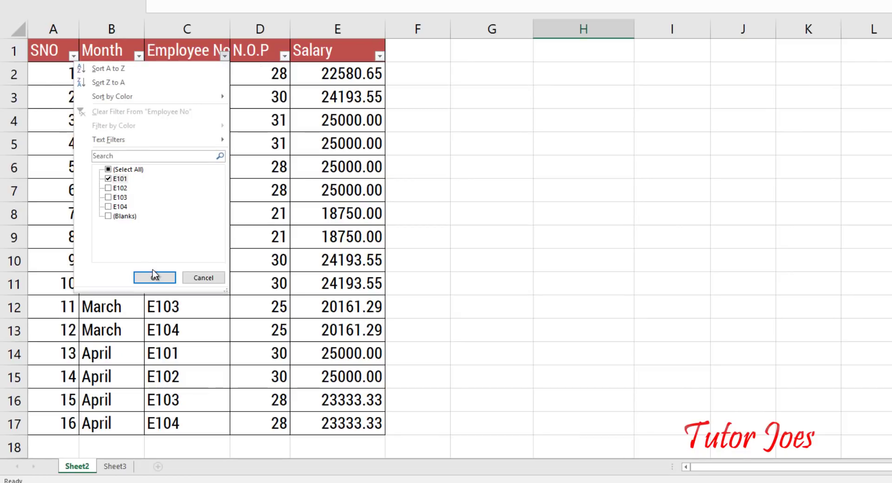
left_click(154, 277)
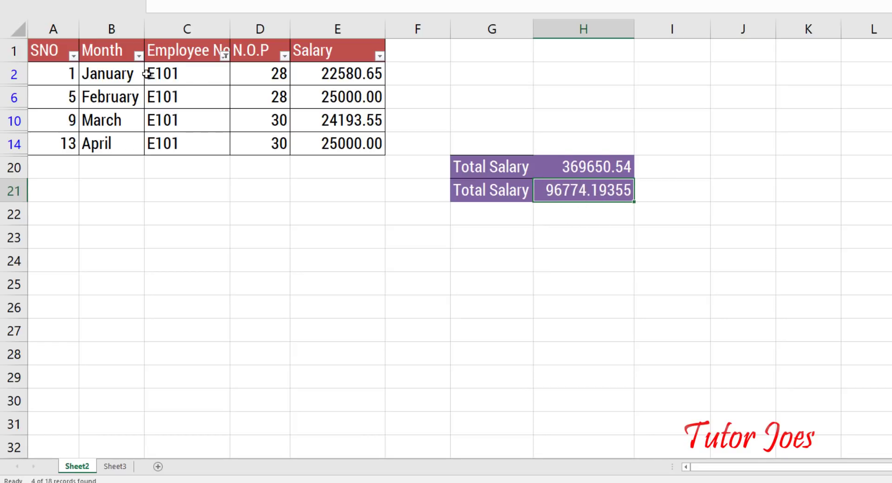
left_click_drag(147, 73, 370, 143)
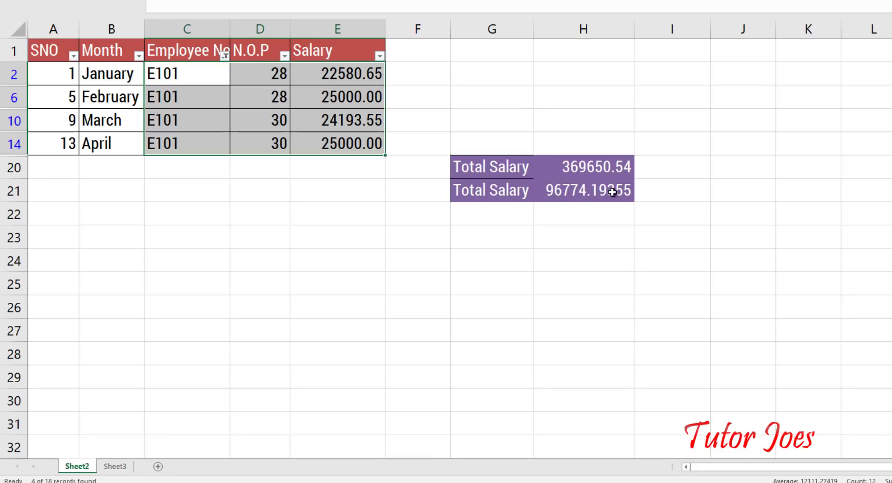
- Wrap the SUBTOTAL formula in H21 in a ROUND function with 0 decimal digits
double_click(546, 193)
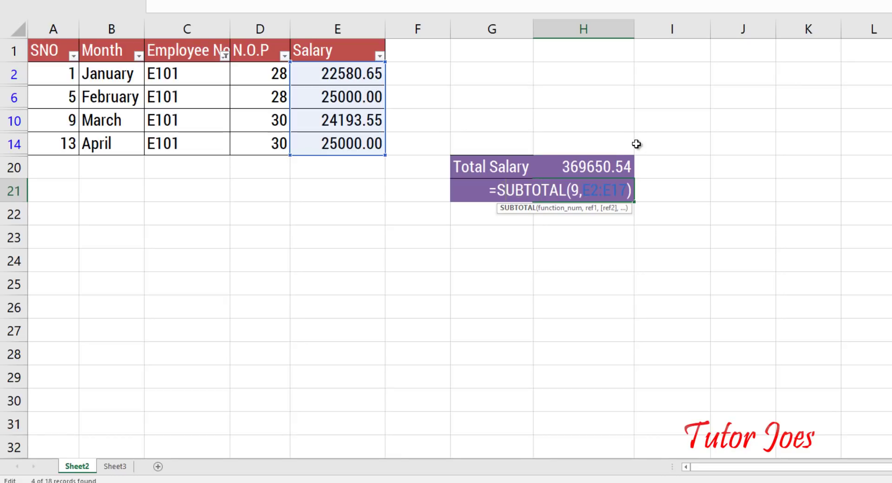
key("Home")
key("Right")
type("rounhdf")
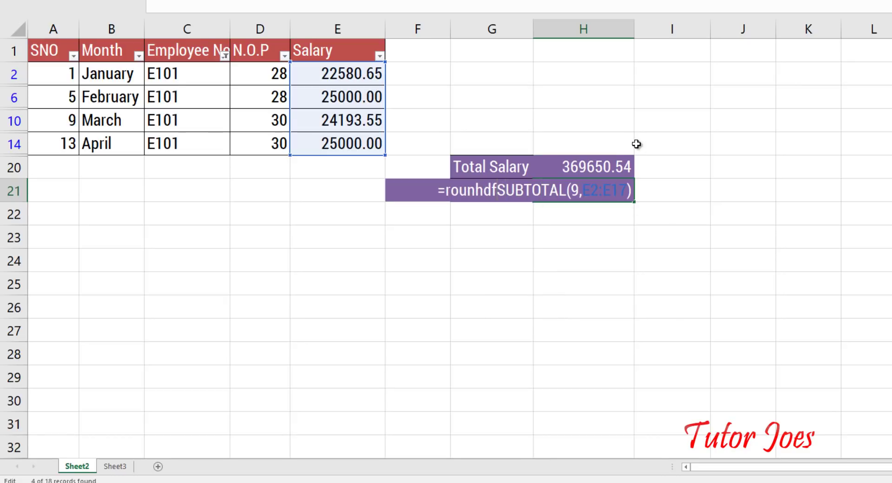
key("BackSpace")
key("BackSpace")
key("BackSpace")
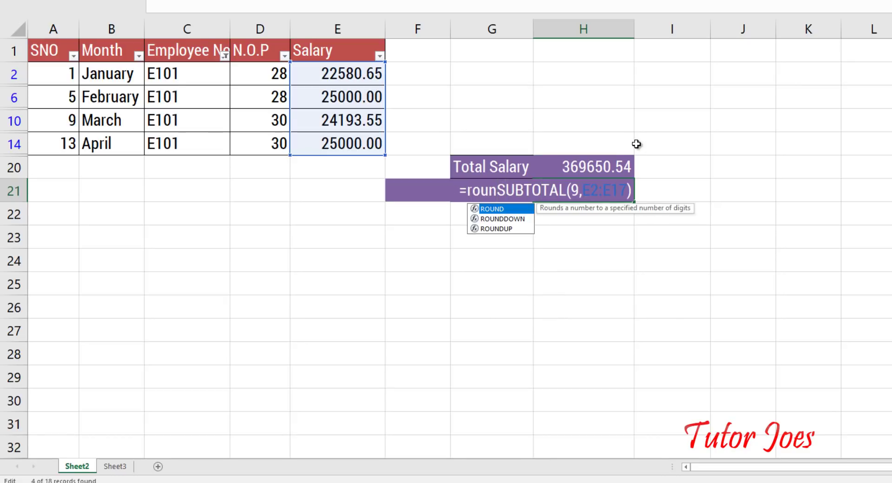
type("d(")
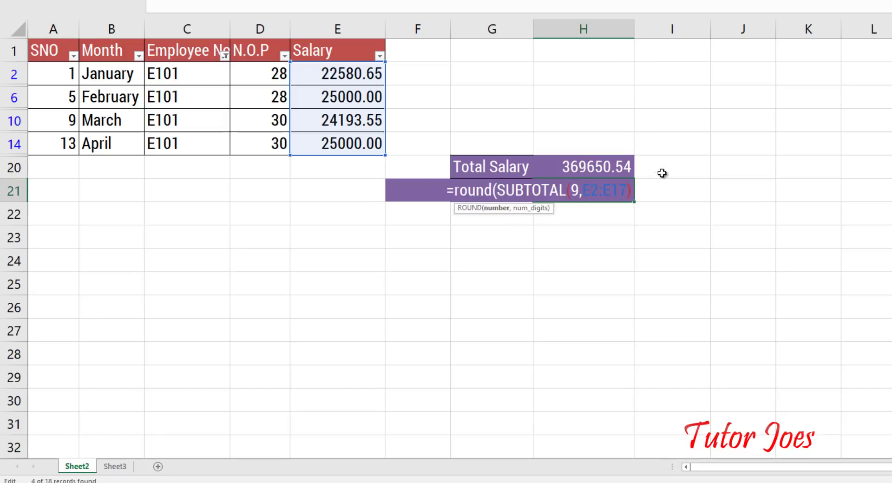
type(",")
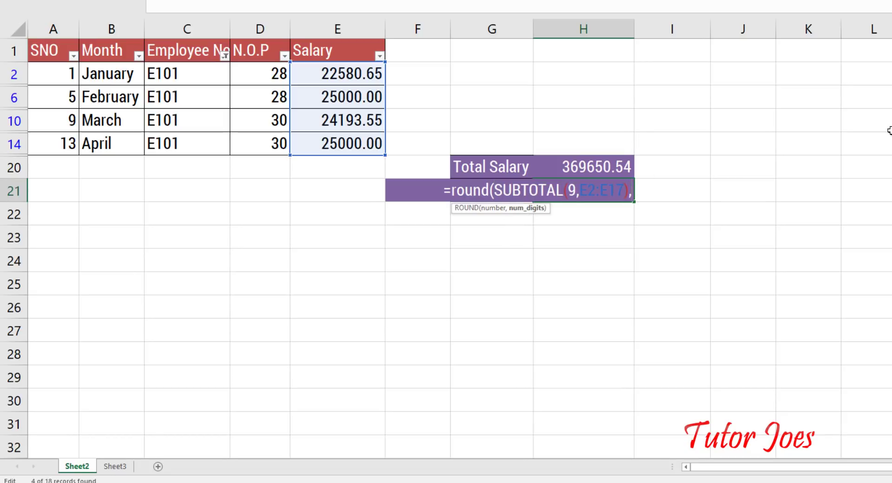
type("0)")
key("Return")
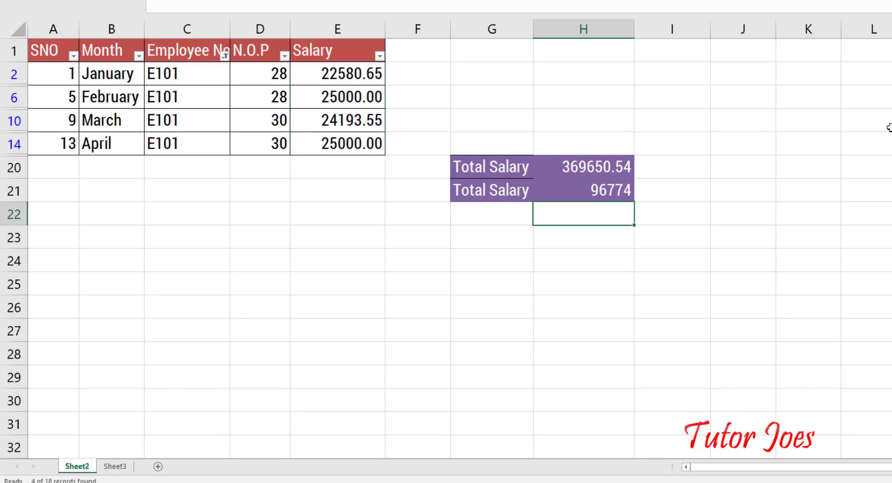
- Set the number of digits in H21's ROUND formula to 2
double_click(592, 194)
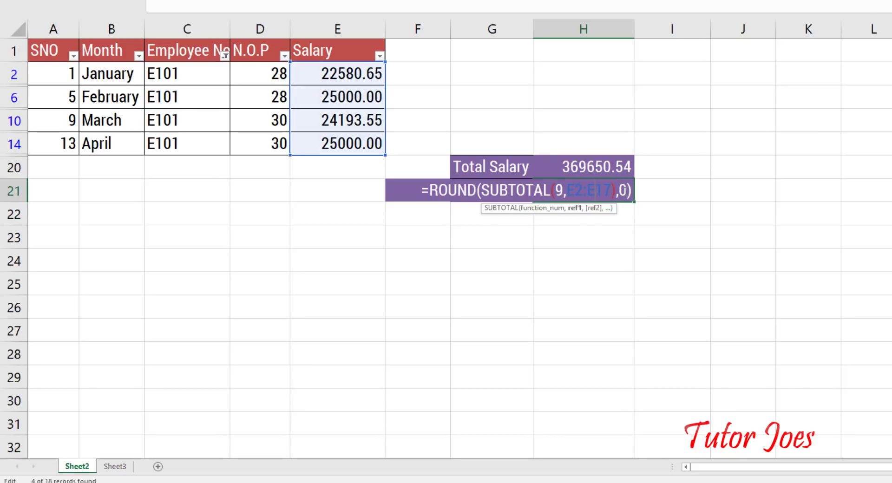
double_click(618, 191)
left_click_drag(619, 193, 622, 192)
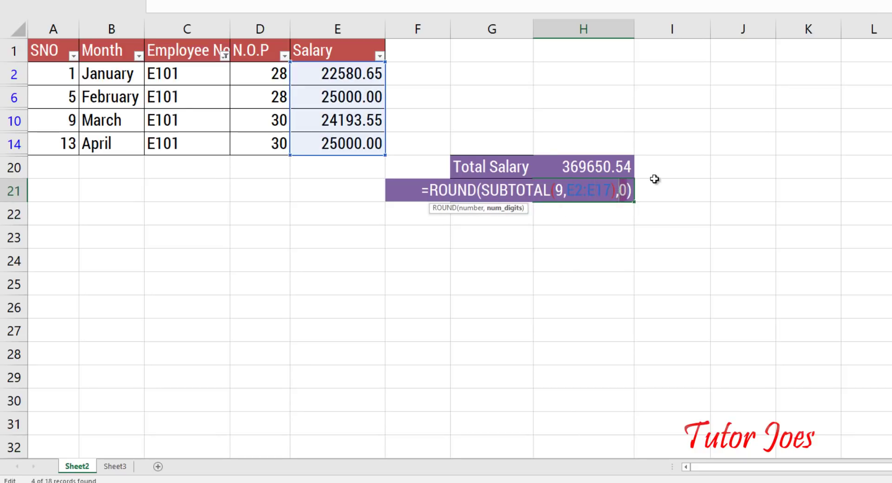
type("2")
key("Return")
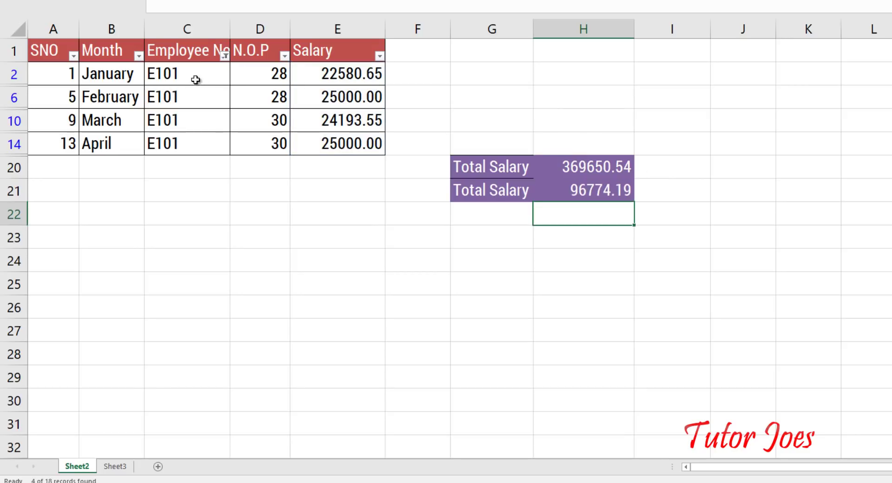
- Switch the Employee No filter to show only E104
left_click(224, 56)
left_click(117, 181)
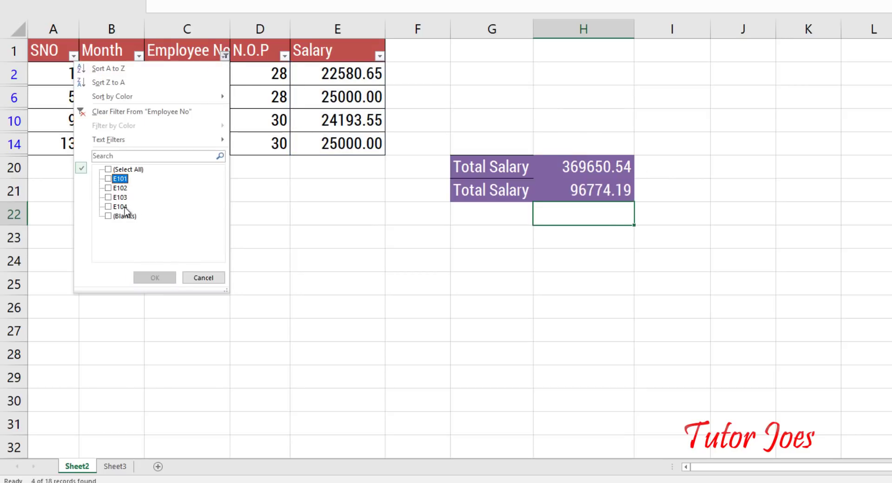
left_click(122, 206)
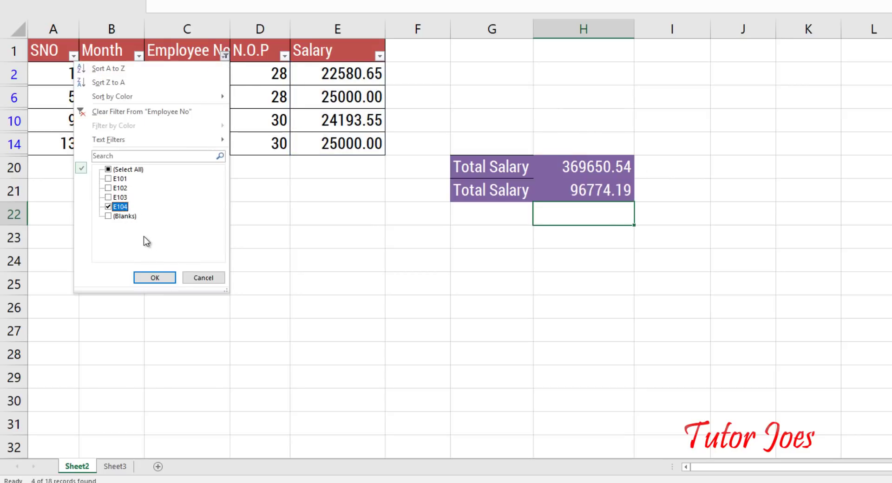
left_click(154, 277)
- Compare the two Total Salary cells, H20 and H21, and inspect the ROUND and SUBTOTAL formula in H21
left_click(625, 196)
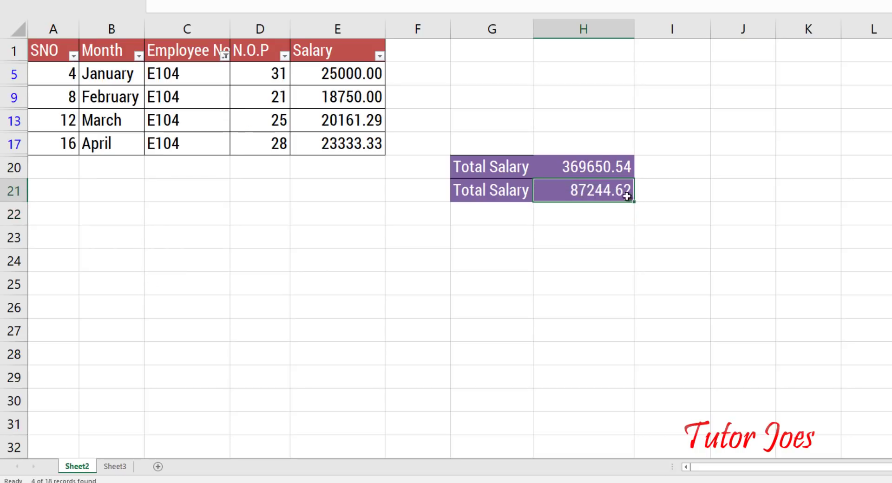
left_click(590, 167)
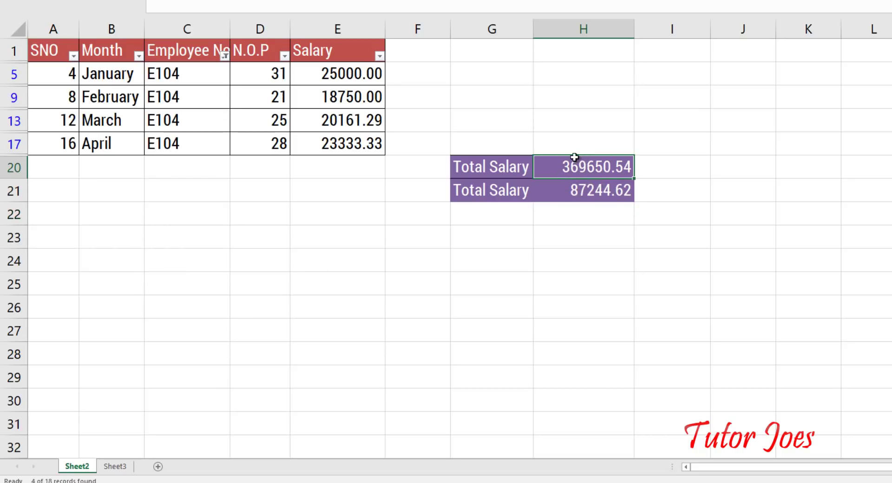
double_click(604, 188)
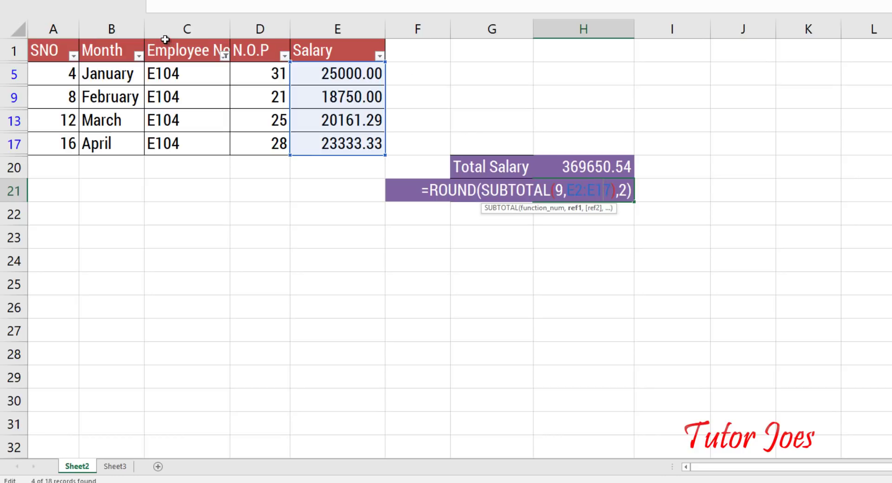
- Close the formula in H21, reopen it for another check, and leave it unedited
key("Return")
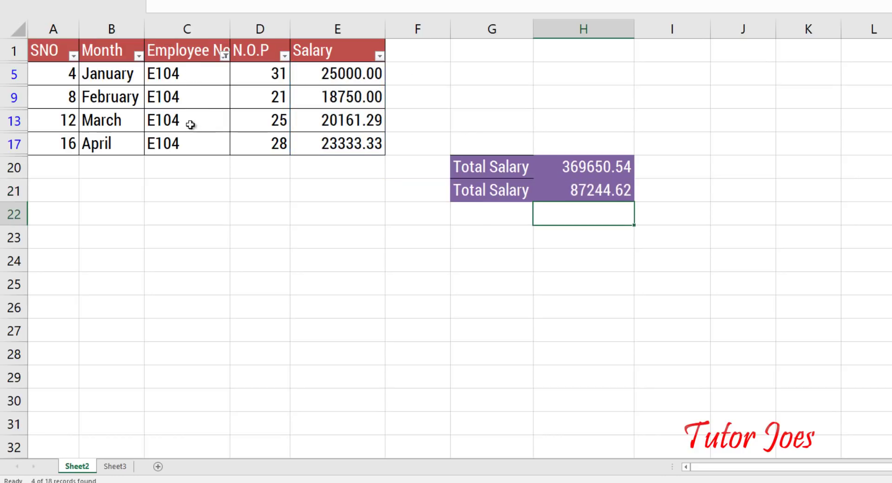
left_click(568, 184)
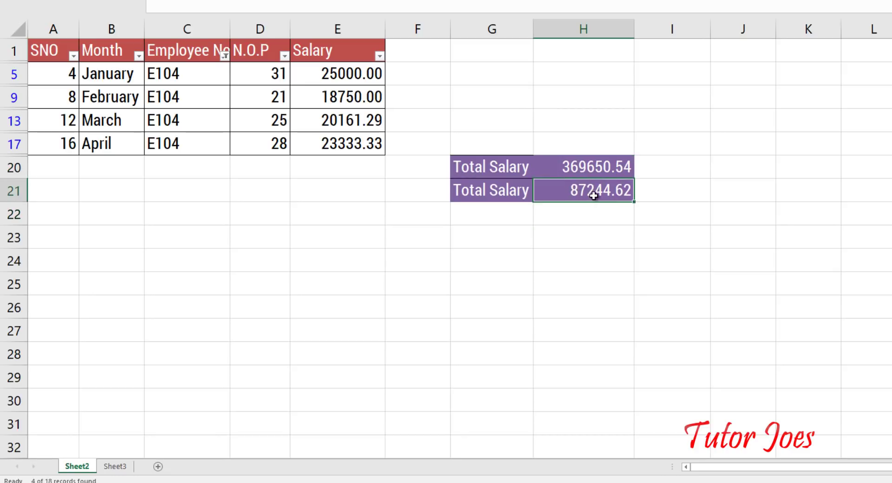
double_click(628, 194)
key("Return")
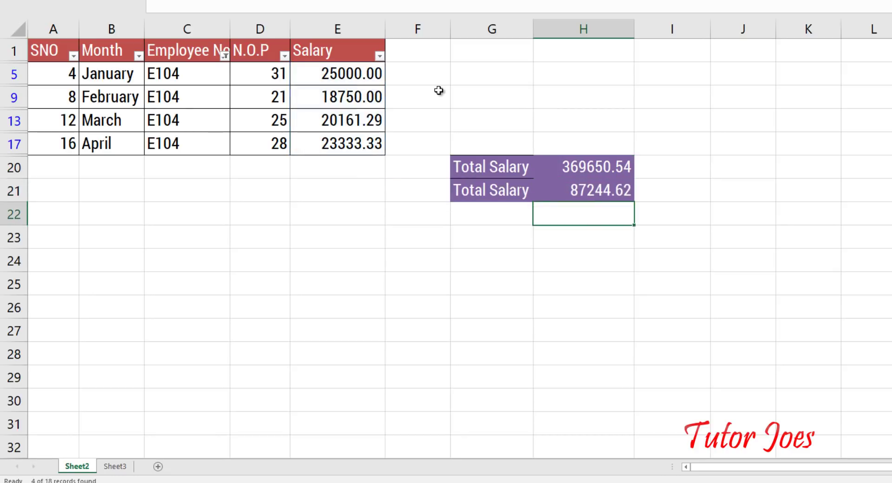
left_click(576, 192)
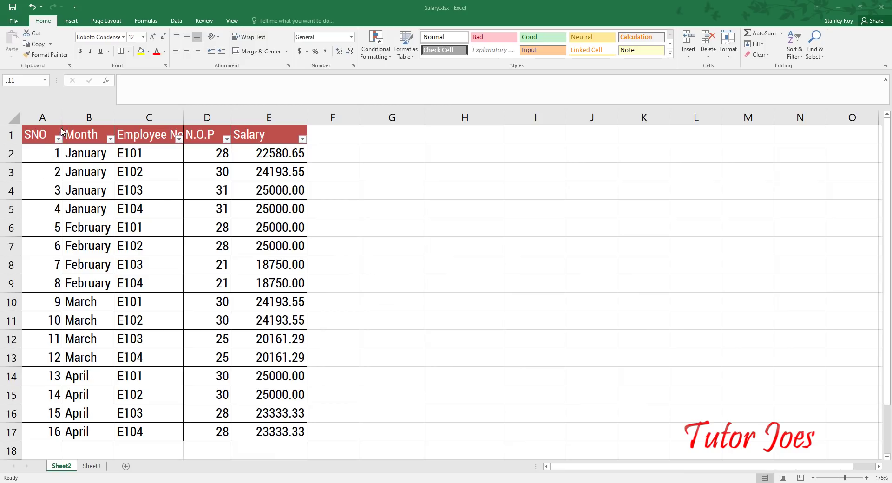
- Widen the SNO column and clear the serial numbers in A2:A17
left_click_drag(64, 116, 185, 116)
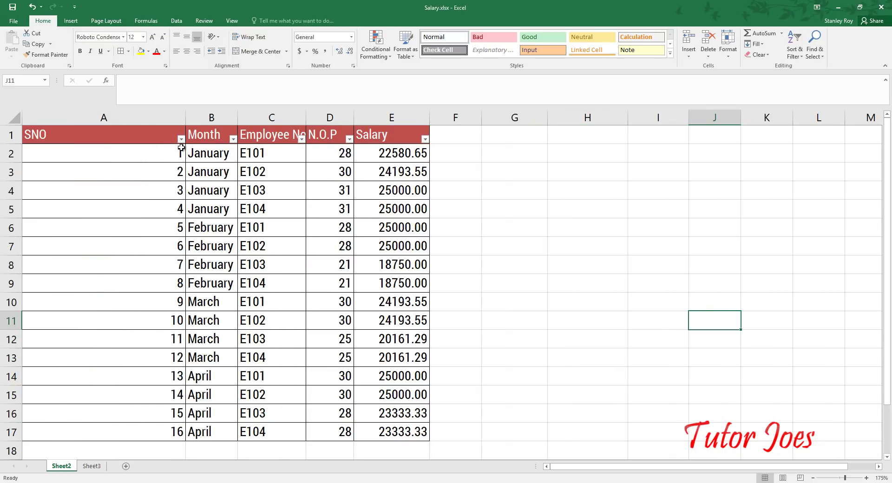
left_click_drag(144, 151, 168, 431)
key("Delete")
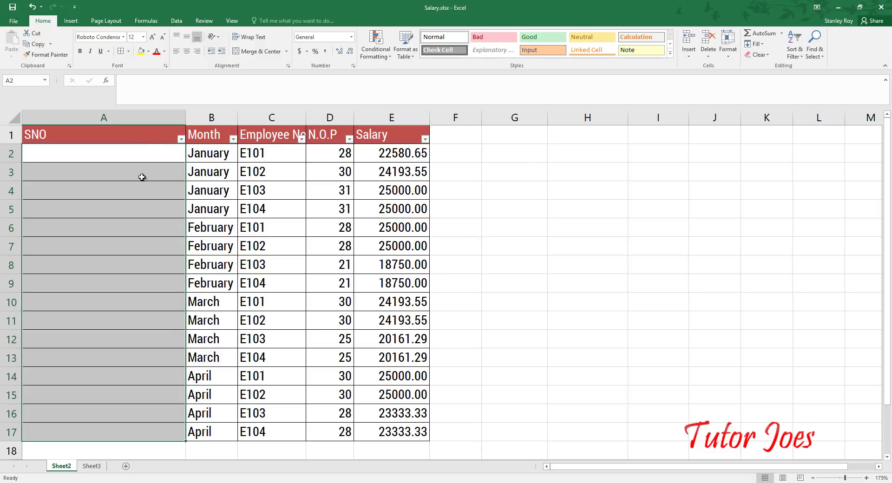
left_click(139, 162)
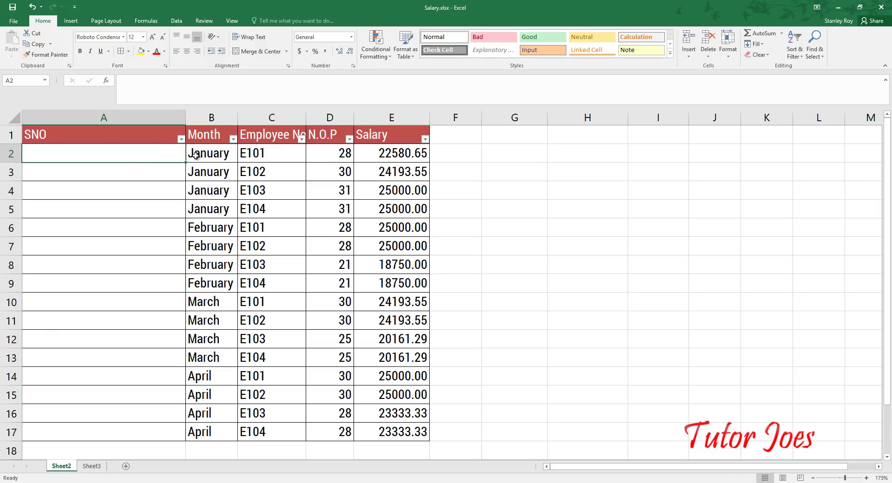
left_click(74, 178)
left_click(74, 241)
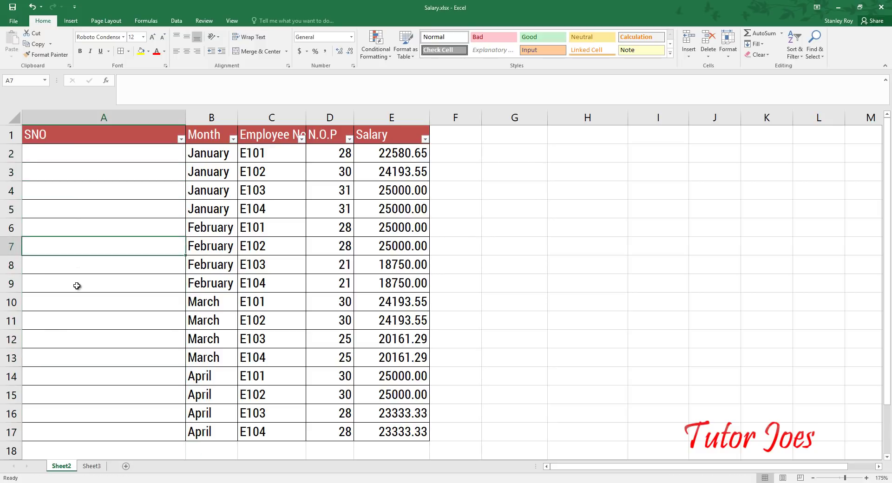
left_click(72, 331)
left_click(76, 360)
left_click(100, 154)
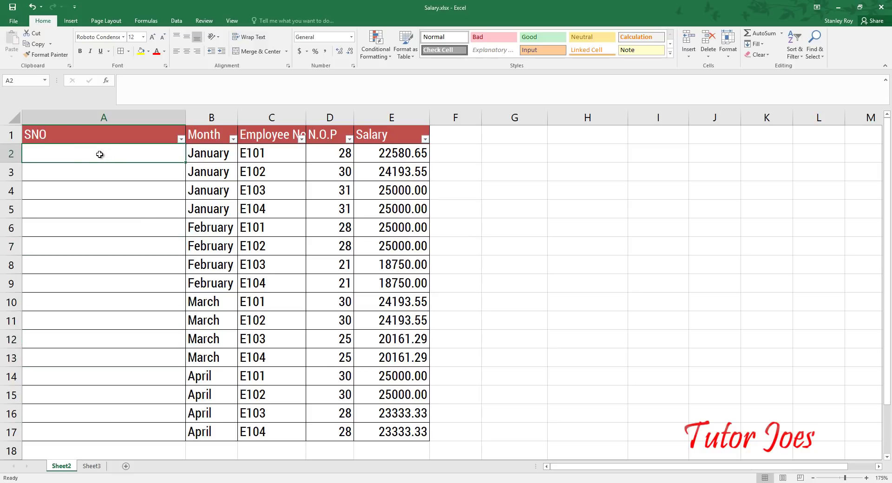
left_click(216, 110)
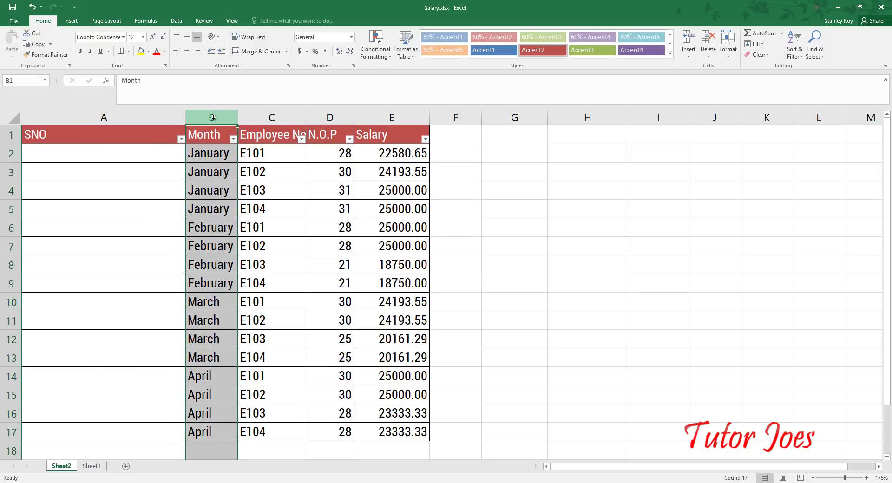
left_click(205, 157)
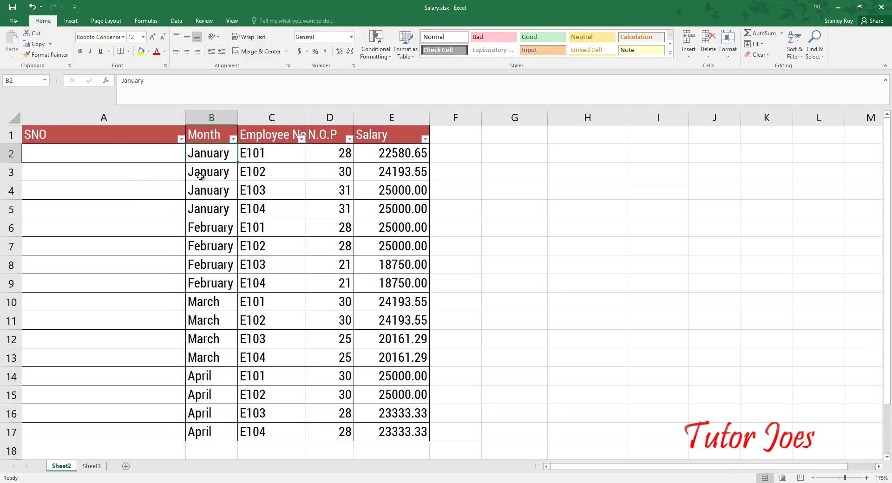
- Enter the formula =SUBTOTAL(3,B2:B2) in A2 to count the month entries with COUNTA
left_click(132, 156)
type("=SUBTOTAL")
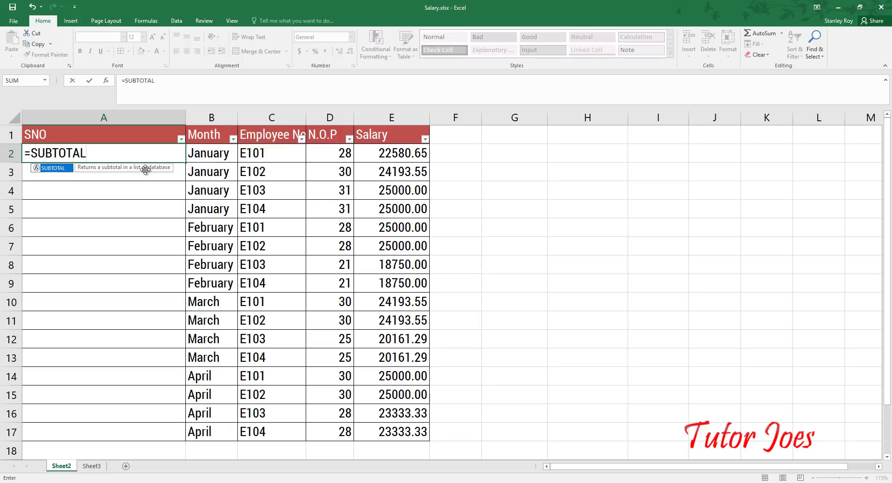
type("(")
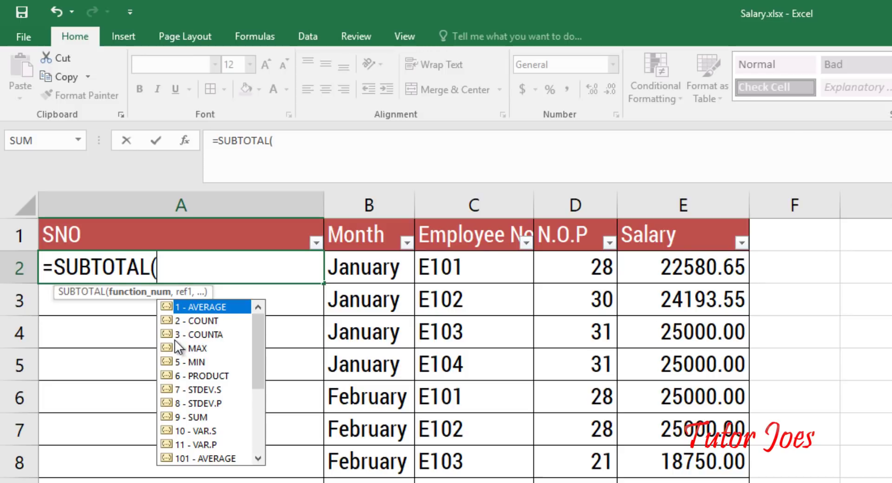
type("3")
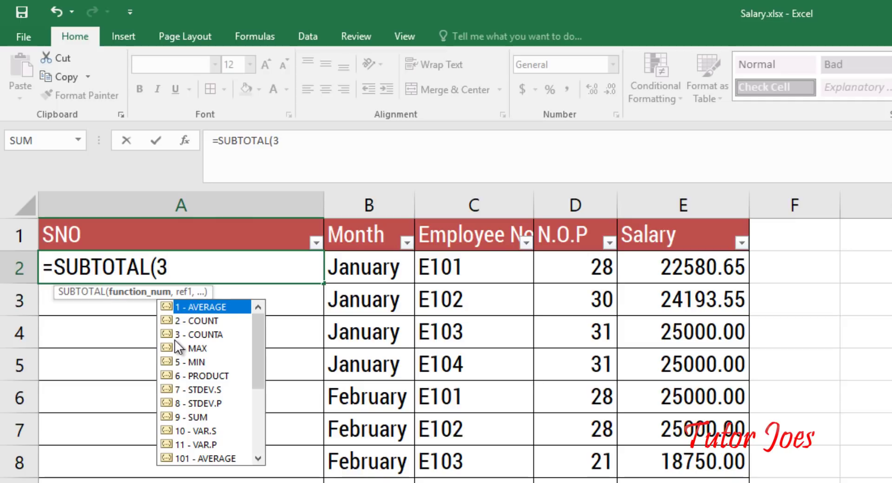
type(",")
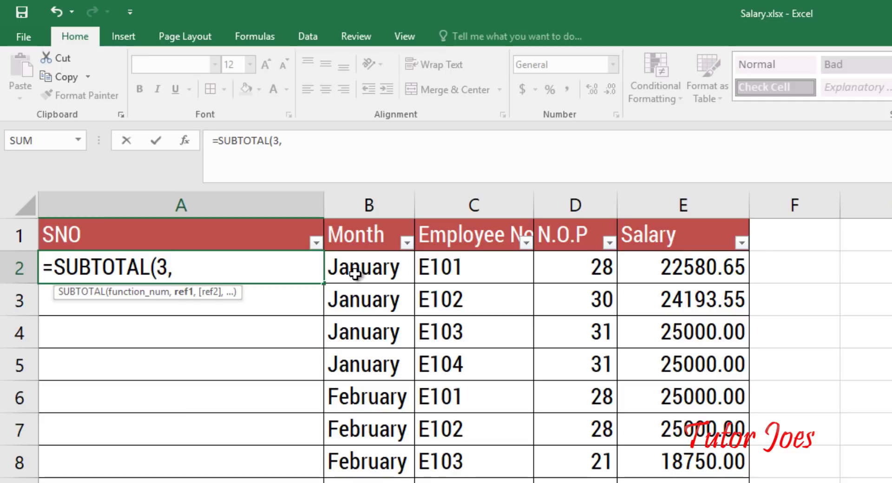
left_click(355, 267)
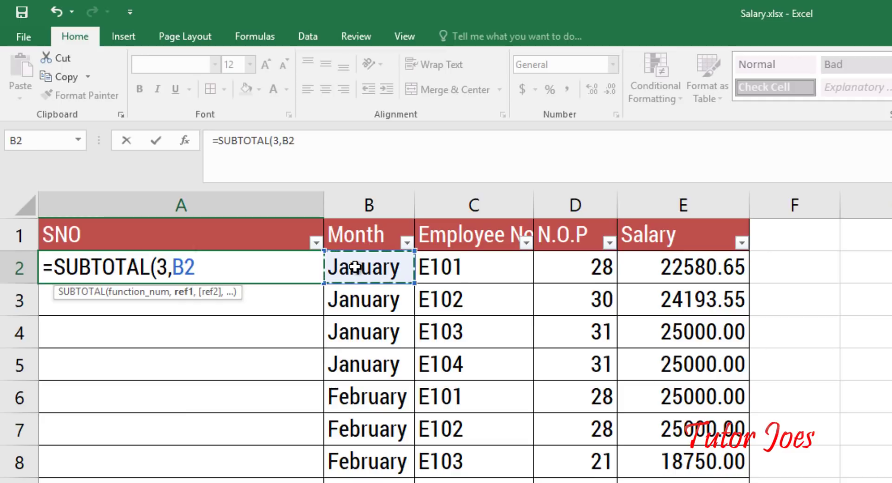
type(":")
left_click(355, 267)
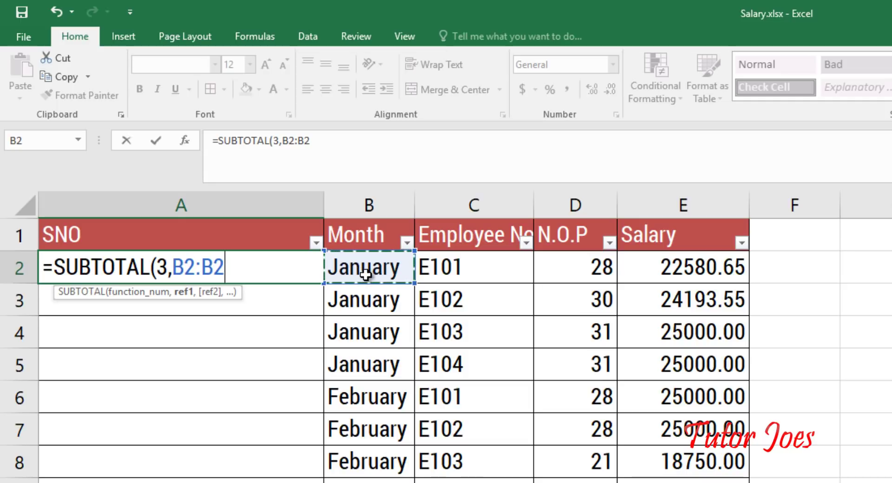
type(")")
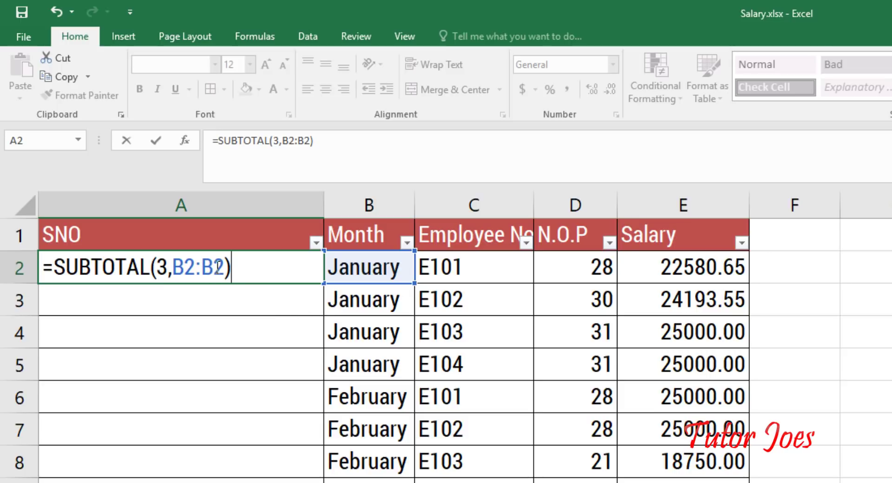
left_click(265, 285)
left_click(271, 258)
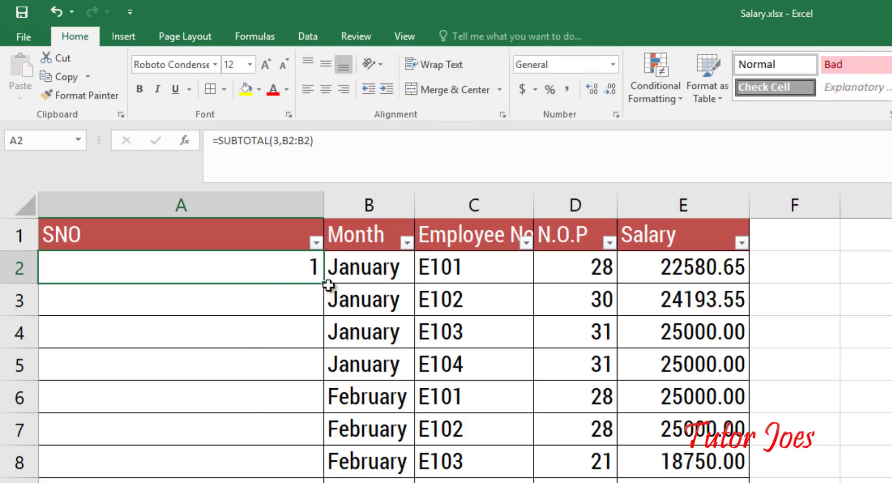
- Fill the A2 formula down the SNO column and change the range in A3's formula to B2:B3
left_click_drag(324, 283, 325, 479)
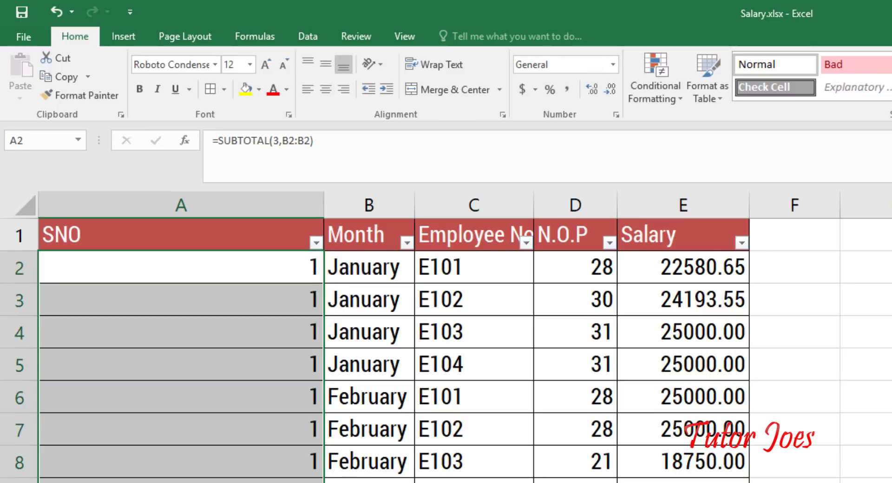
left_click(277, 289)
double_click(276, 290)
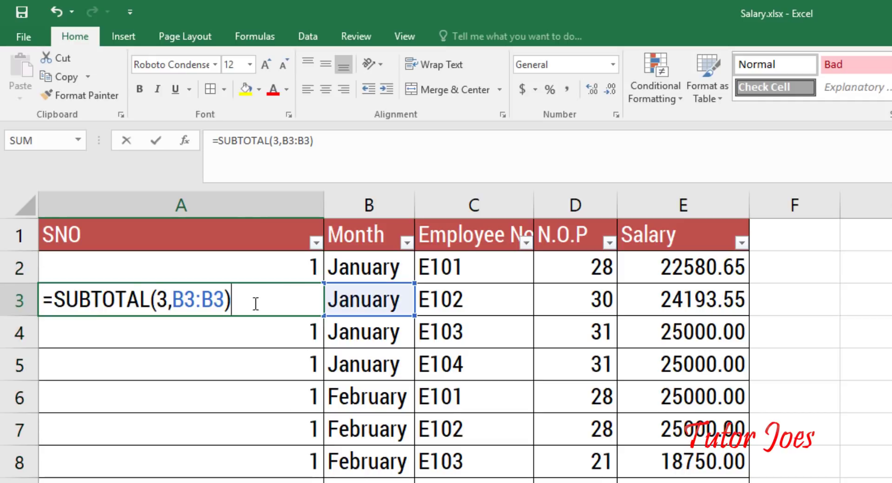
left_click(197, 302)
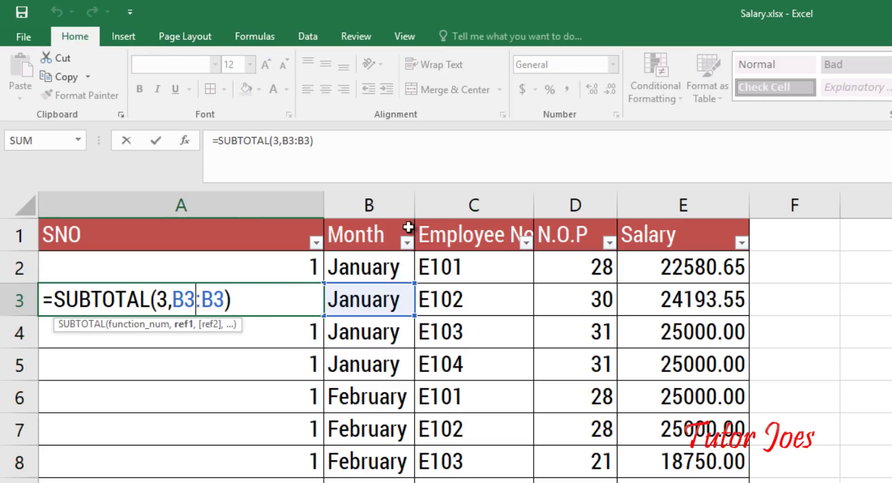
key("BackSpace")
type("2")
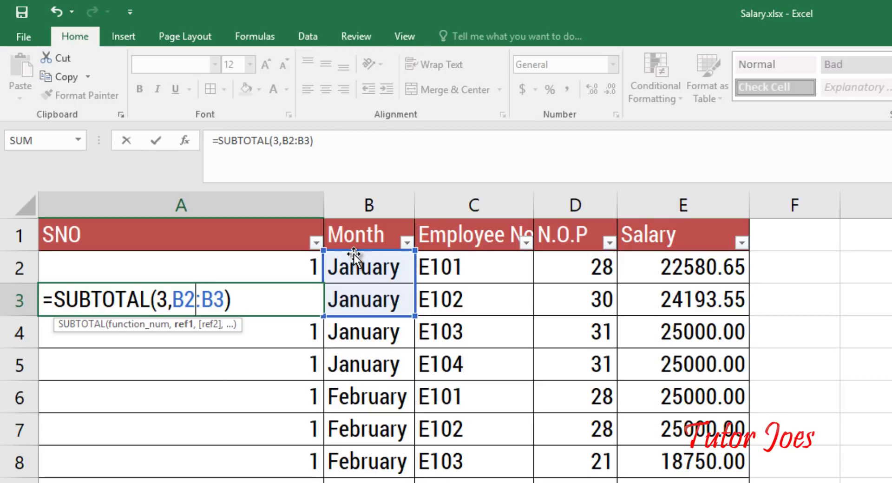
key("Return")
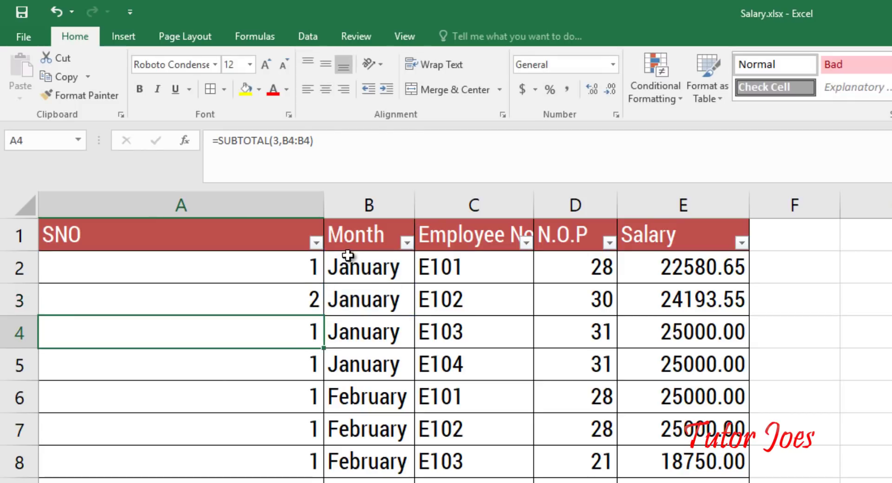
- Make the first reference in A2's formula absolute so it reads =SUBTOTAL(3,$B$2:B2)
double_click(296, 274)
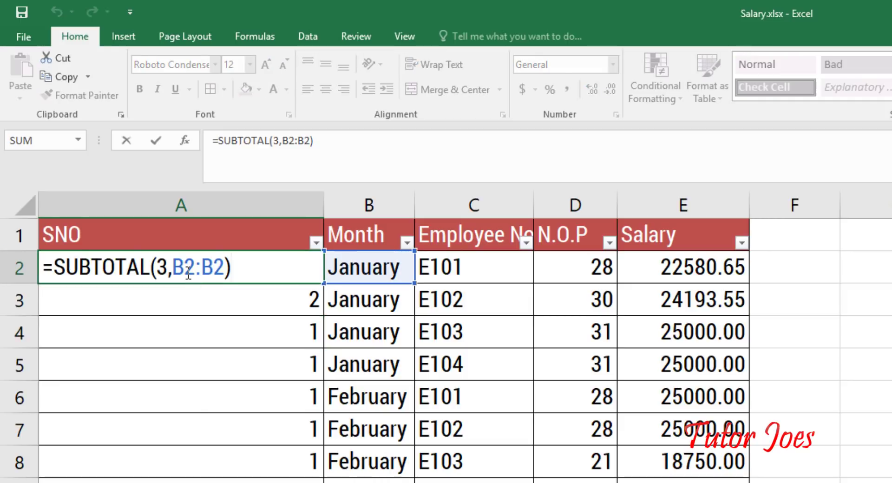
left_click(188, 275)
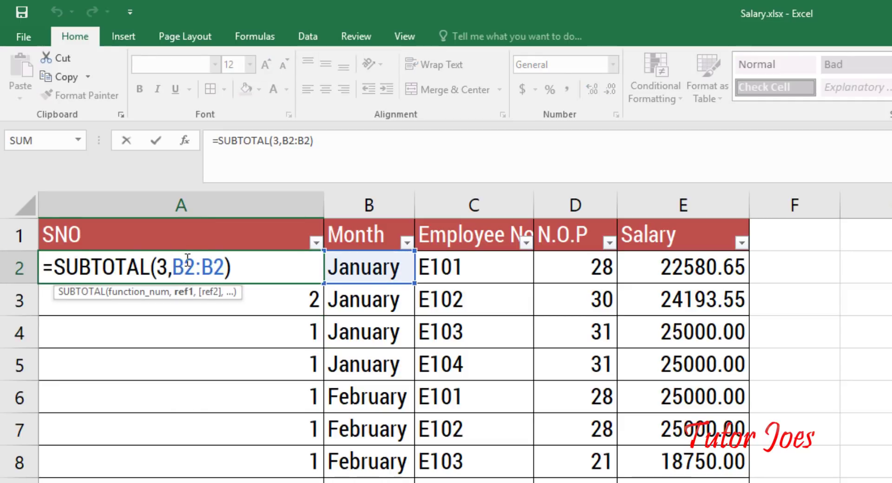
key("F4")
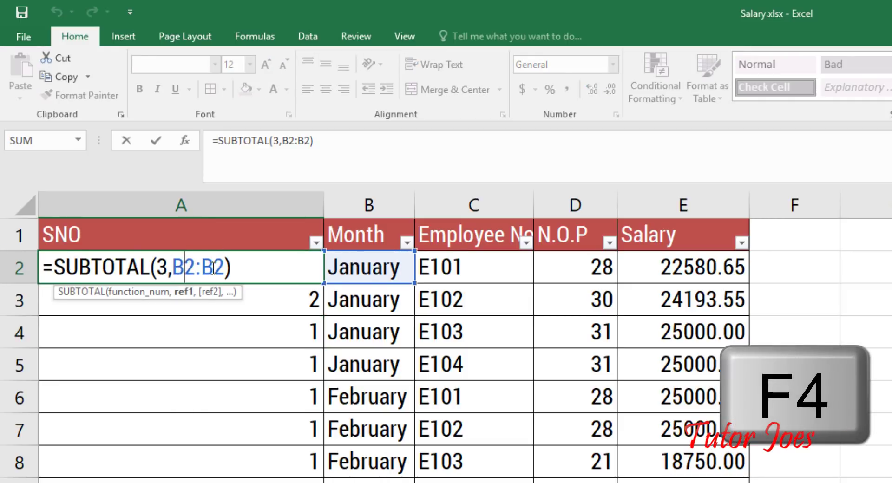
key("F4")
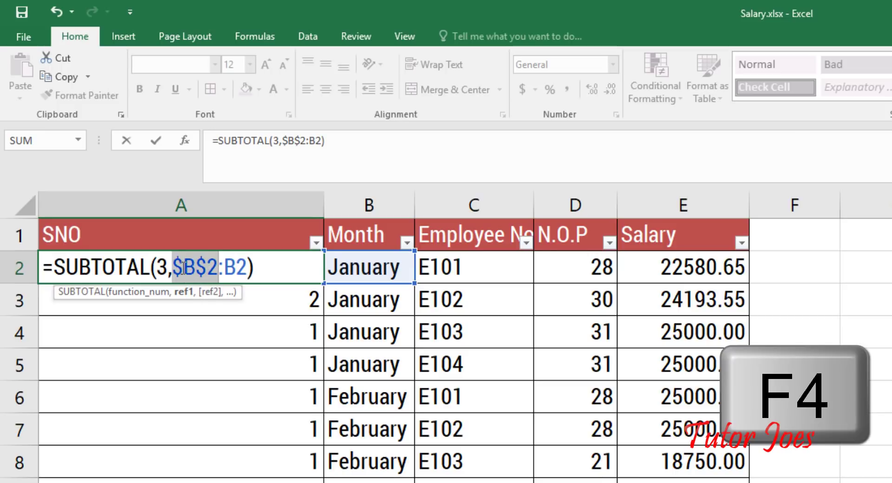
key("Return")
- Fill the formula from A2 down to A17 and autofit the SNO column width
left_click(311, 263)
left_click_drag(324, 285, 233, 457)
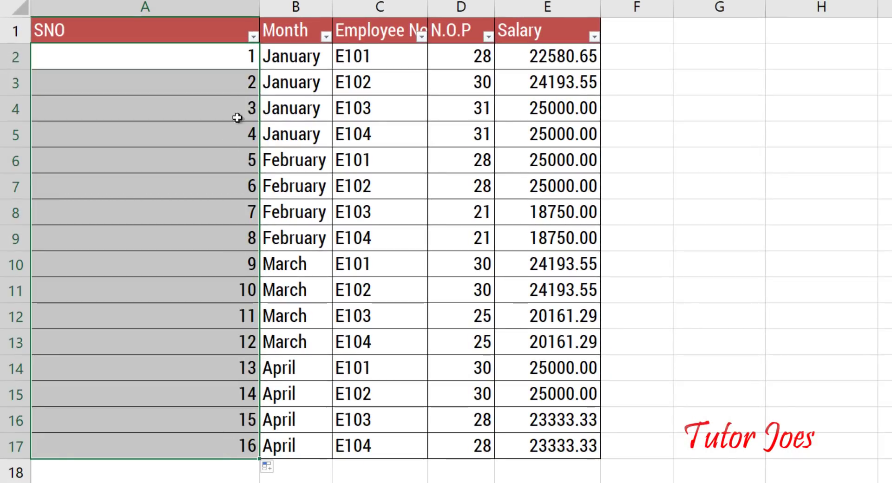
double_click(259, 8)
left_click(248, 100)
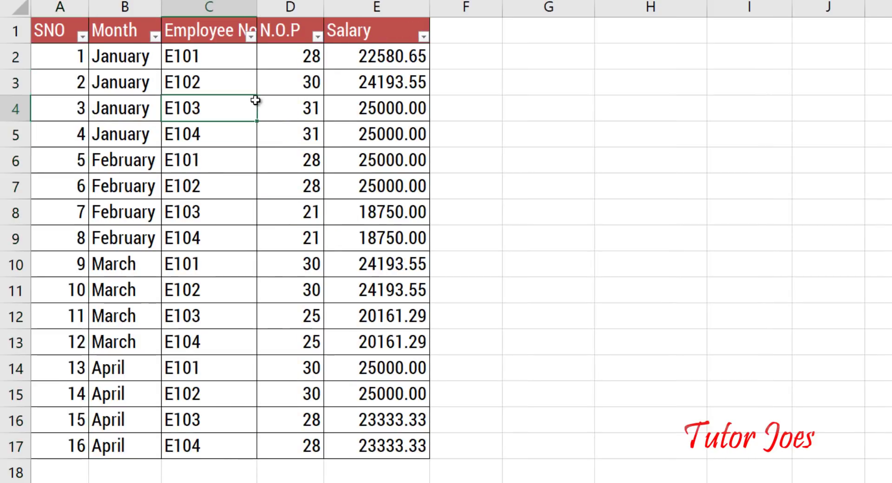
- Filter Employee No to show only E104 and check the SNO numbering of the filtered rows
left_click(251, 36)
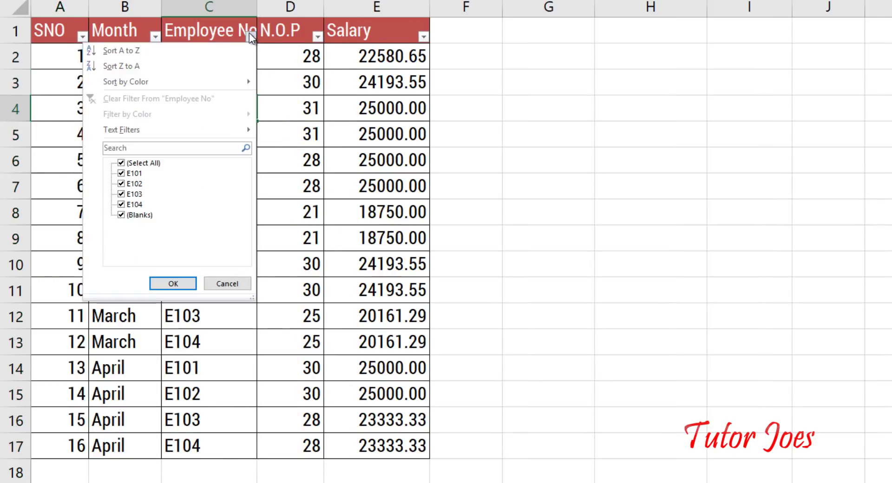
left_click(139, 163)
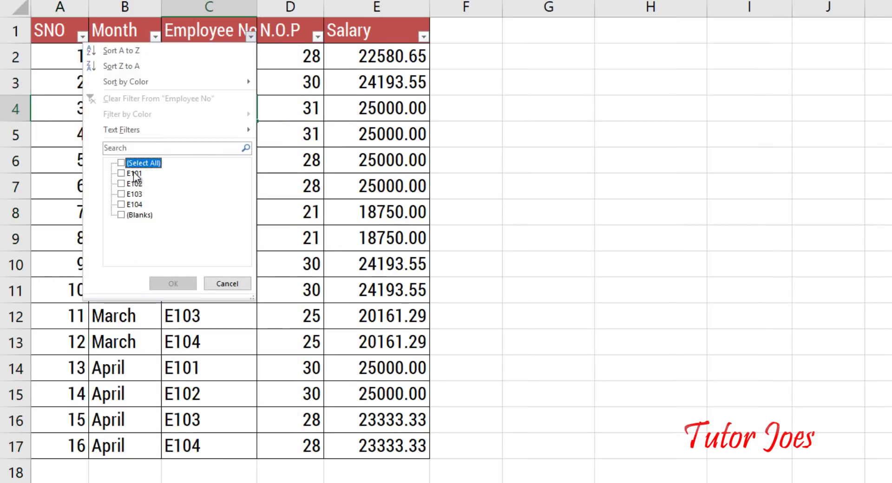
left_click(135, 206)
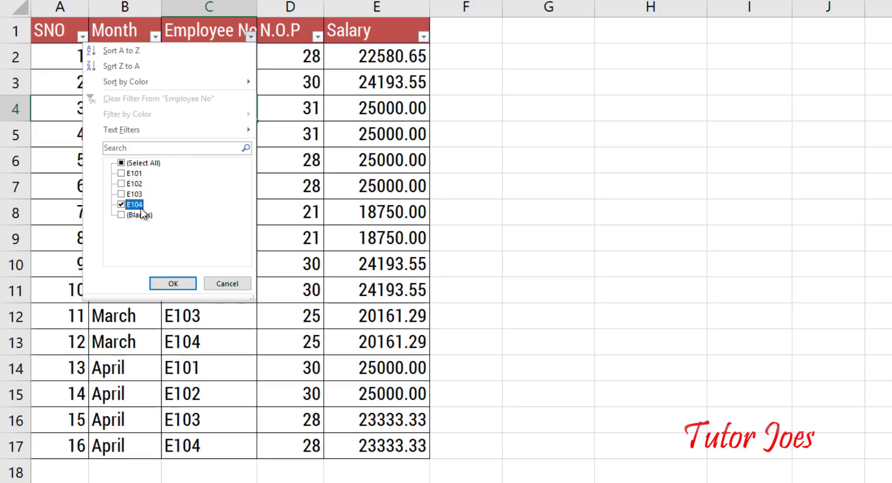
left_click(172, 282)
left_click(77, 60)
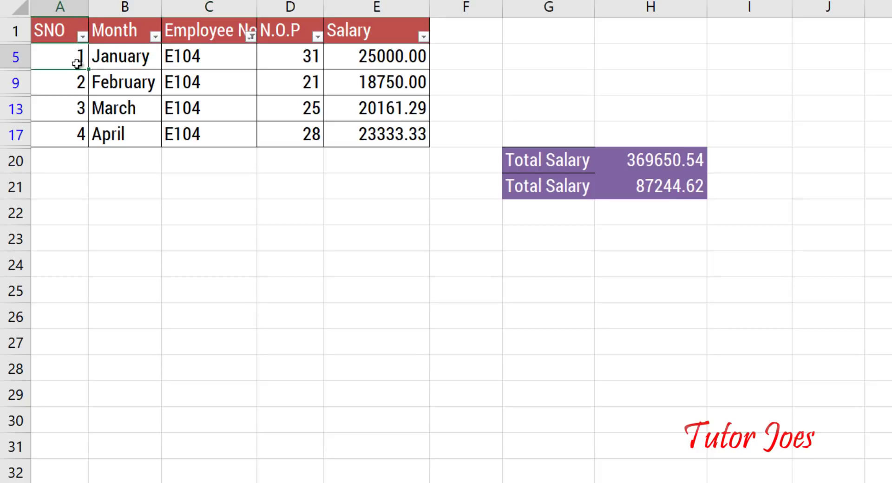
left_click(74, 88)
left_click(73, 113)
left_click(74, 150)
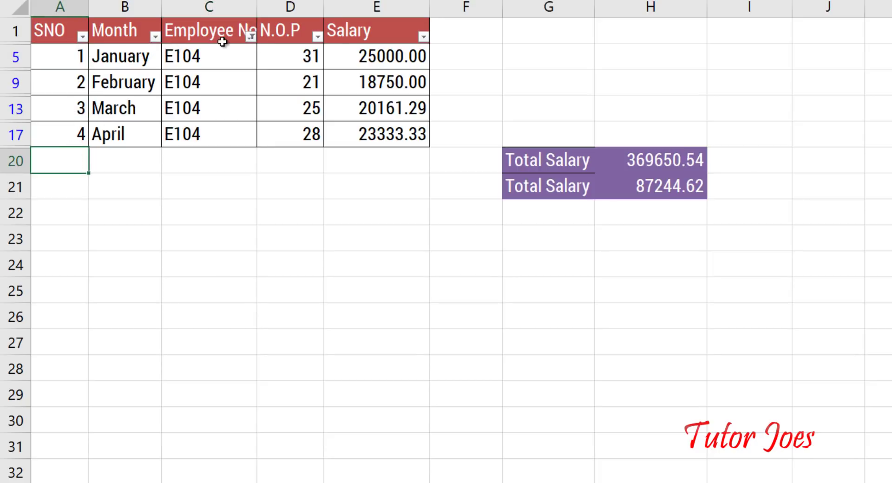
- Reselect all values in the Employee No filter and filter Month to show only April and March
left_click(251, 36)
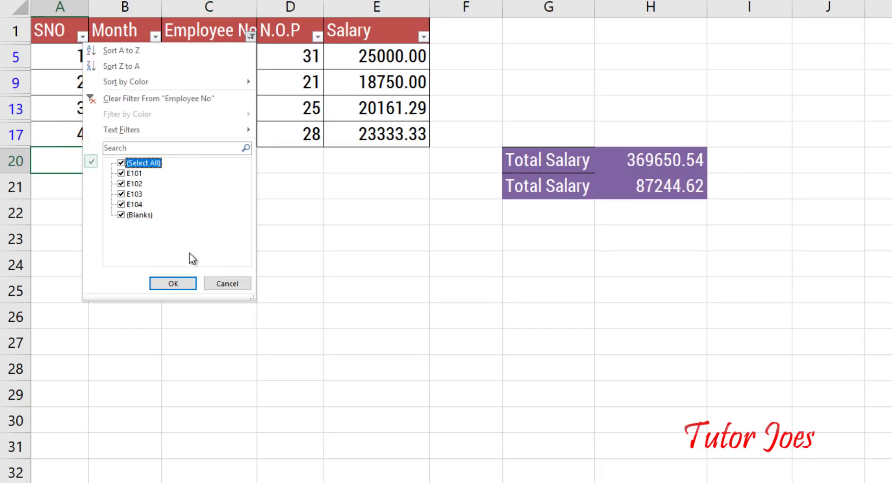
left_click(173, 283)
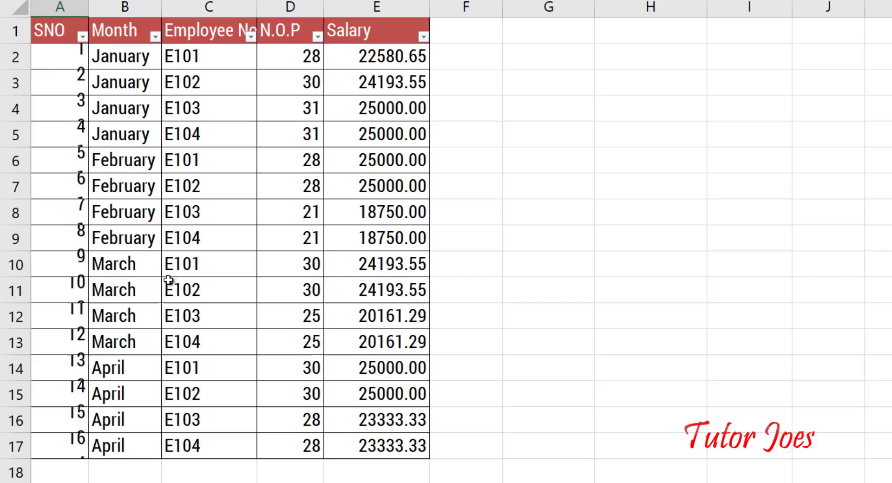
left_click(155, 36)
left_click(63, 167)
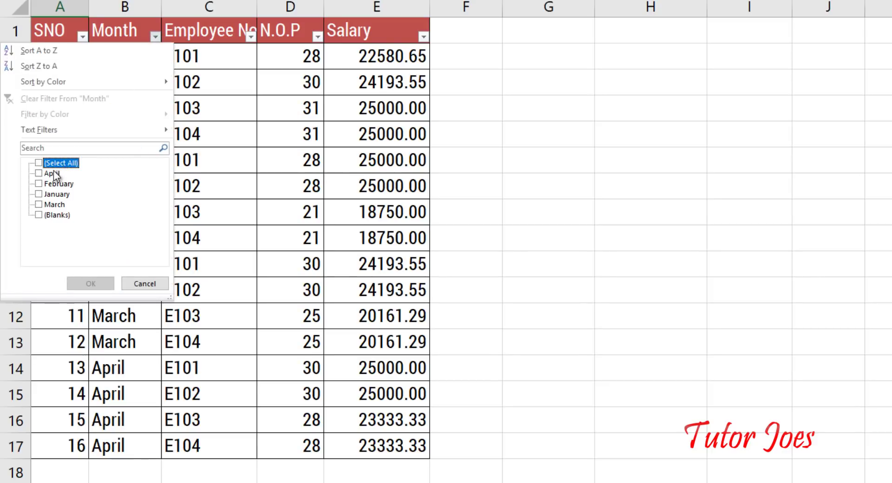
left_click(38, 173)
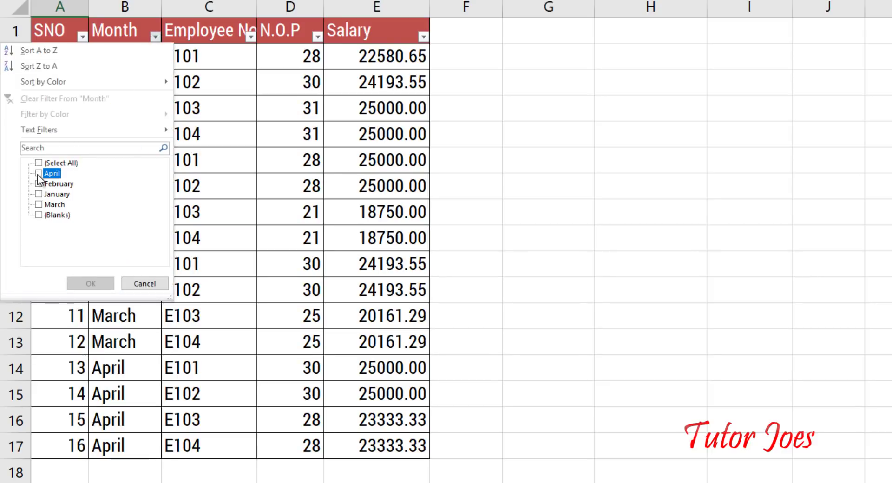
left_click(38, 204)
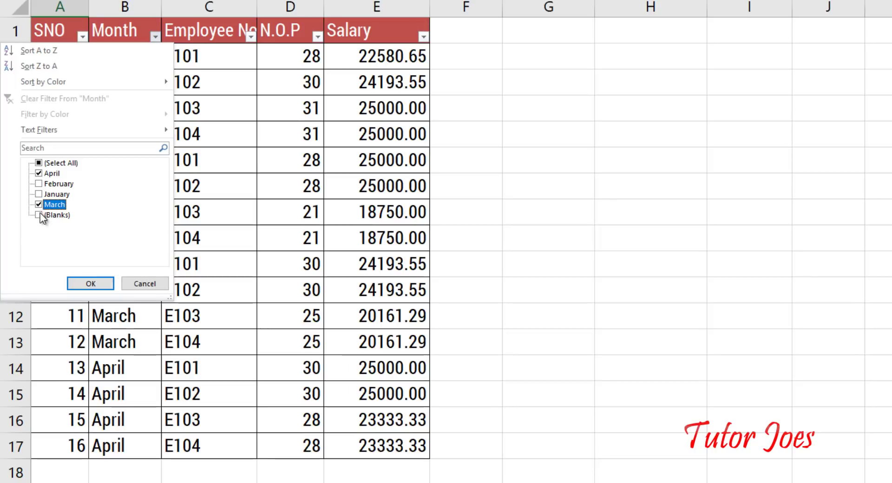
left_click(91, 285)
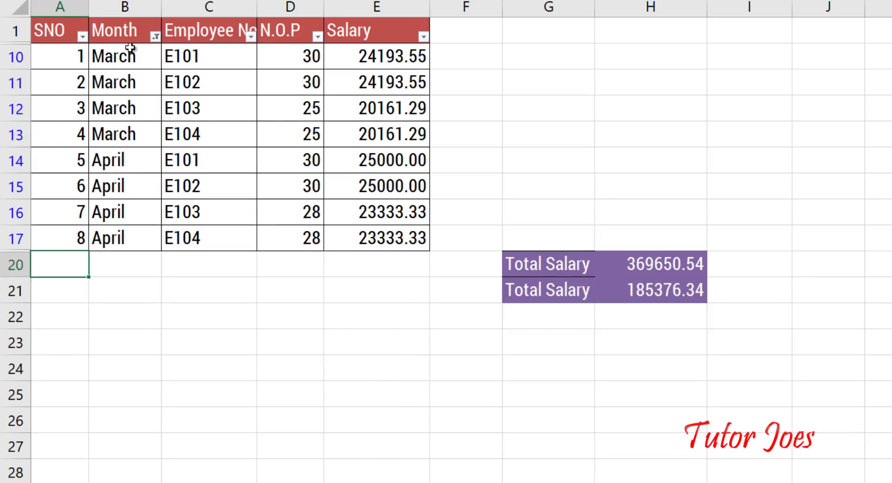
- Check the SNO numbering of the filtered March and April rows and the SUBTOTAL salary total in H21
left_click_drag(71, 55, 79, 242)
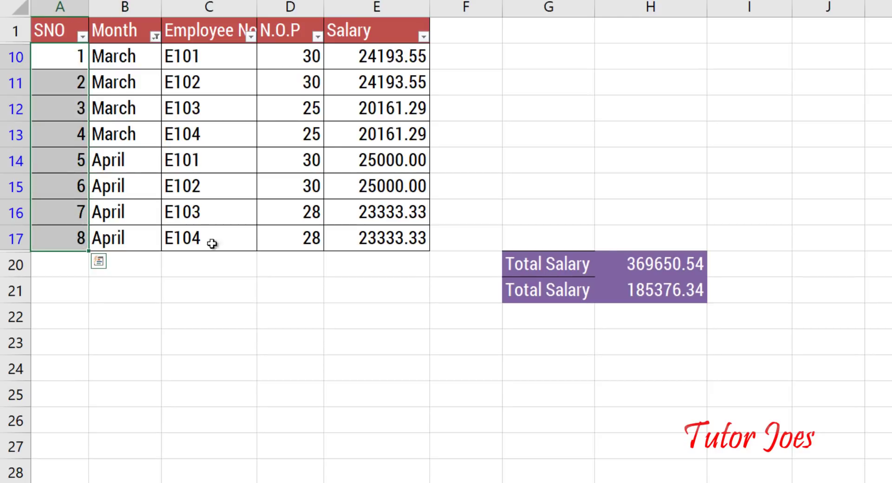
left_click(650, 286)
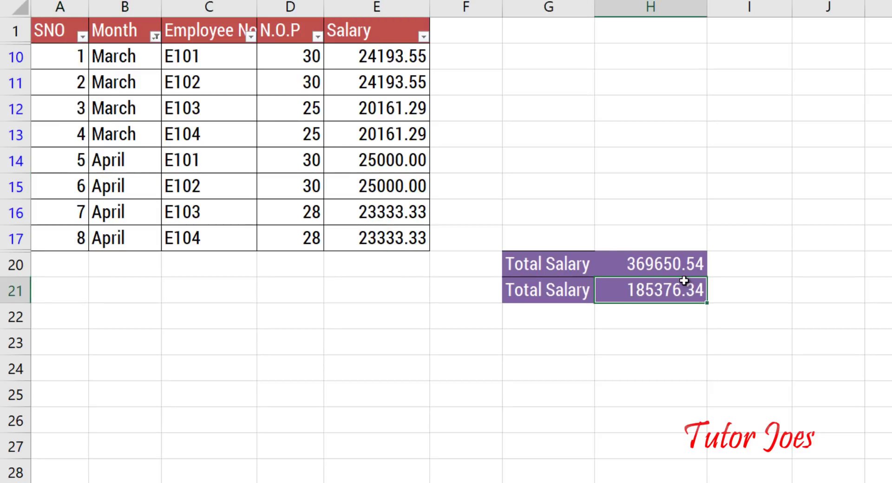
left_click(47, 60)
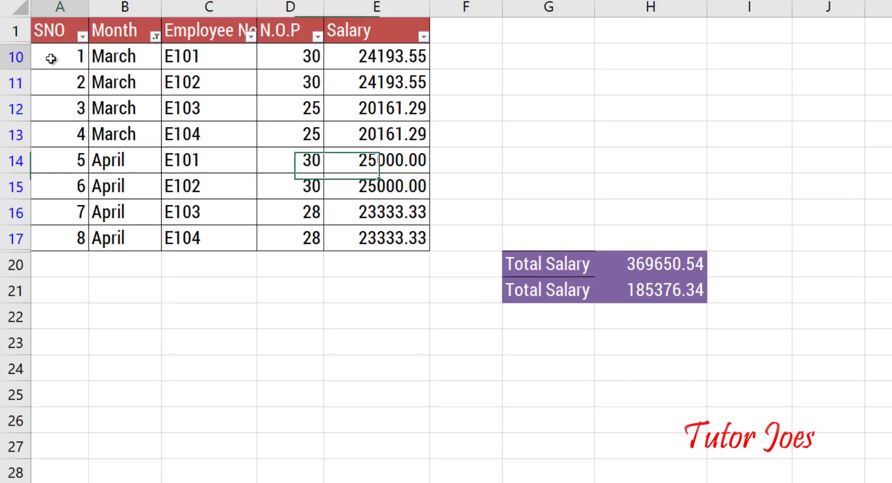
left_click(57, 82)
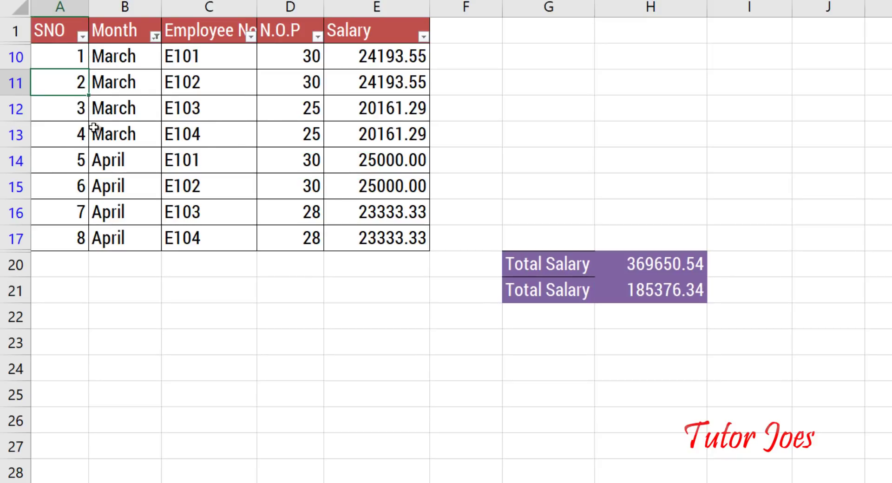
left_click(77, 55)
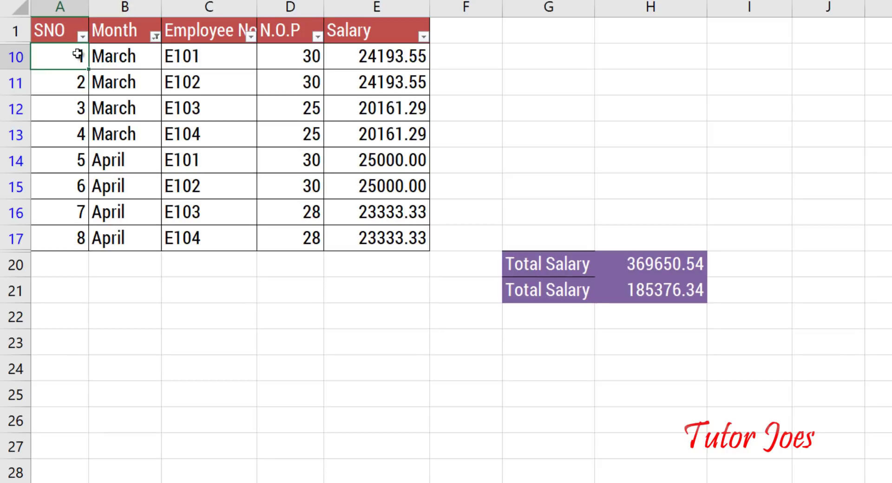